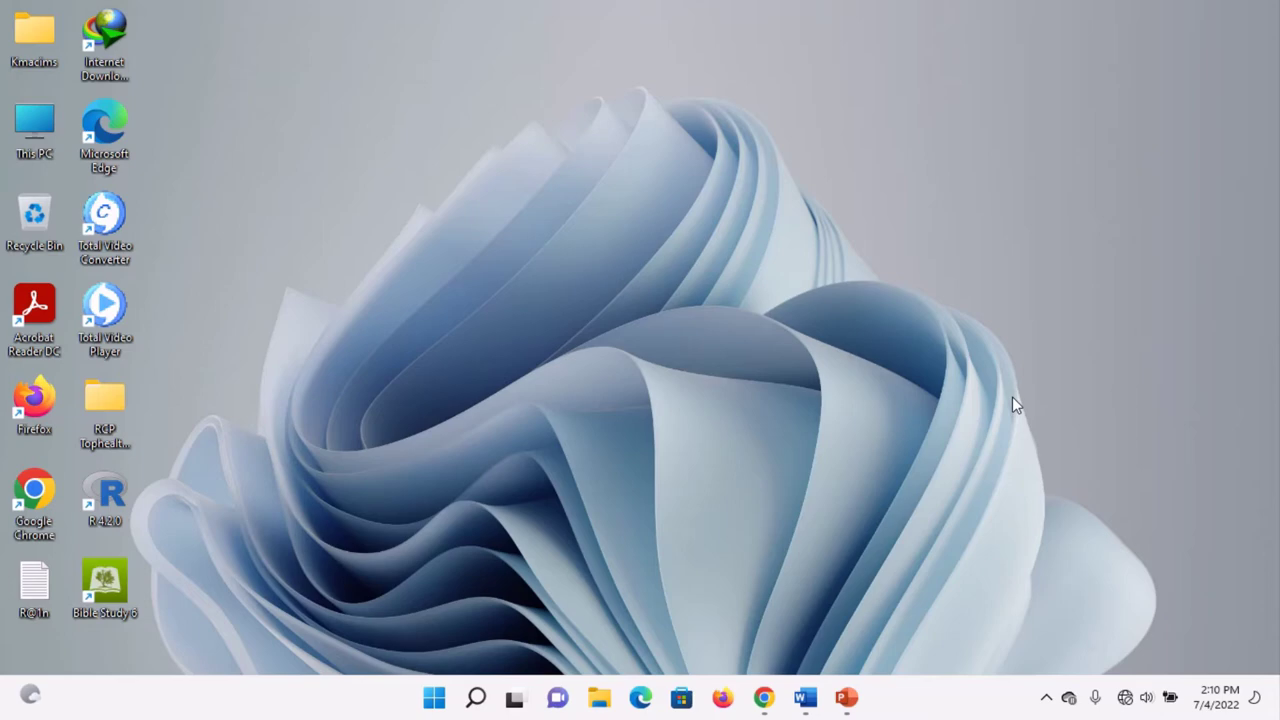
Find Excel among the installed apps, launch it from the pinned apps and close its start window
{"action": "left_click", "coordinate": [434, 698]}
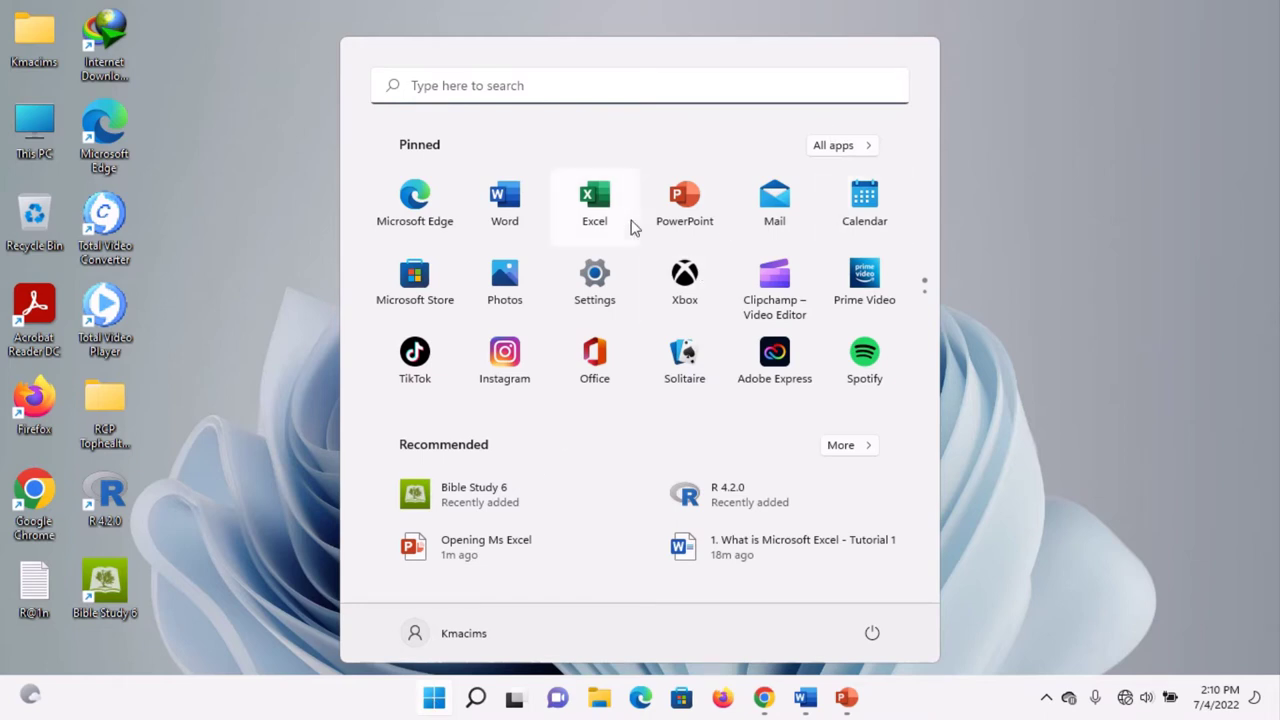
{"action": "left_click", "coordinate": [865, 147]}
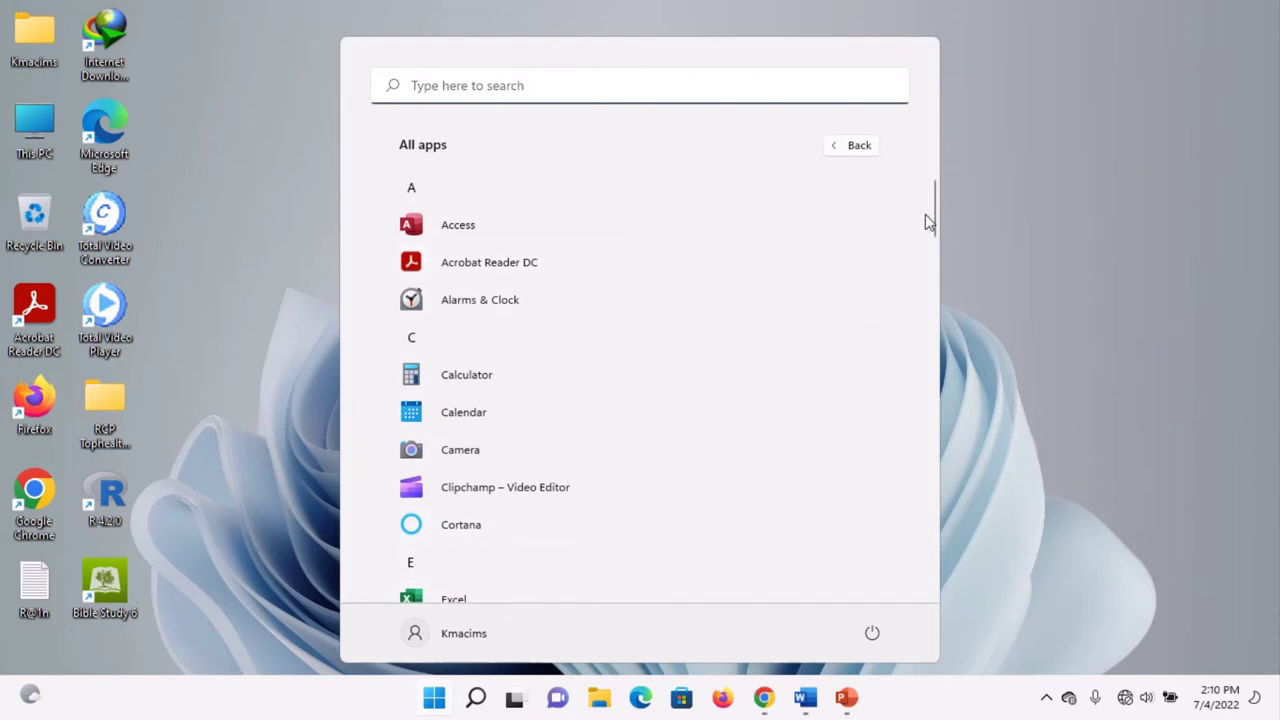
{"action": "left_click_drag", "start_coordinate": [934, 211], "coordinate": [923, 251]}
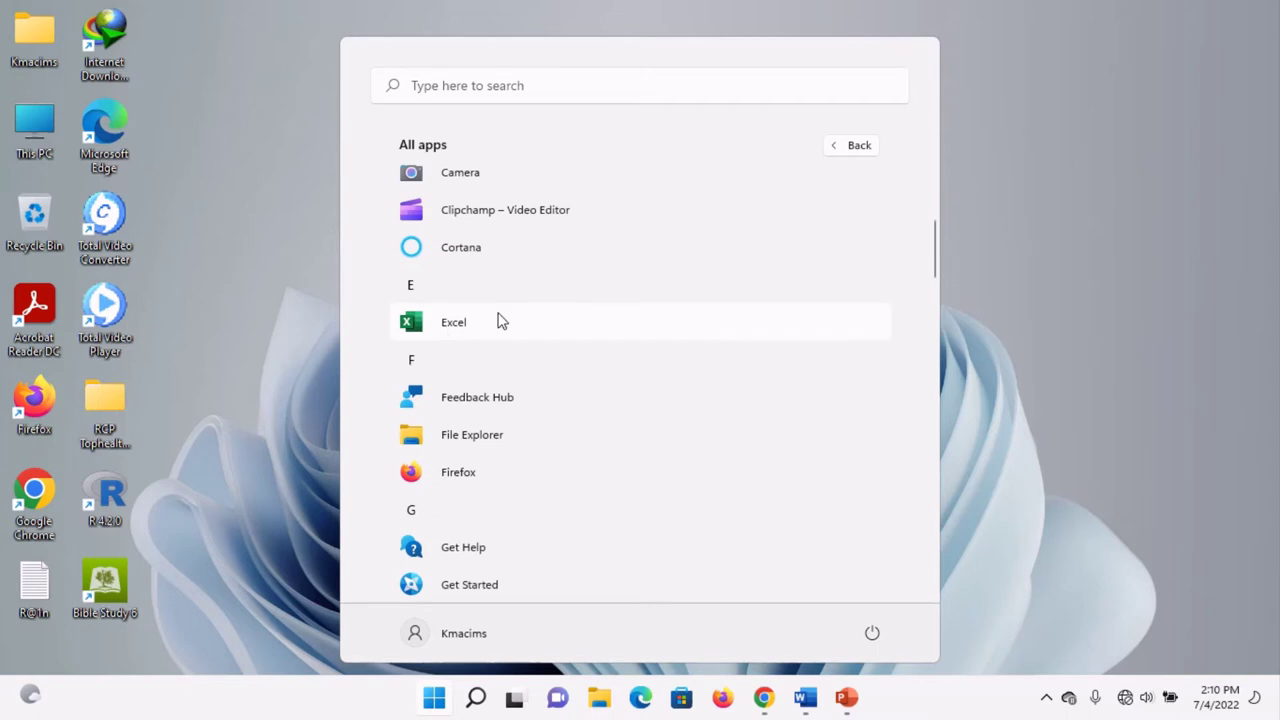
{"action": "left_click", "coordinate": [849, 152]}
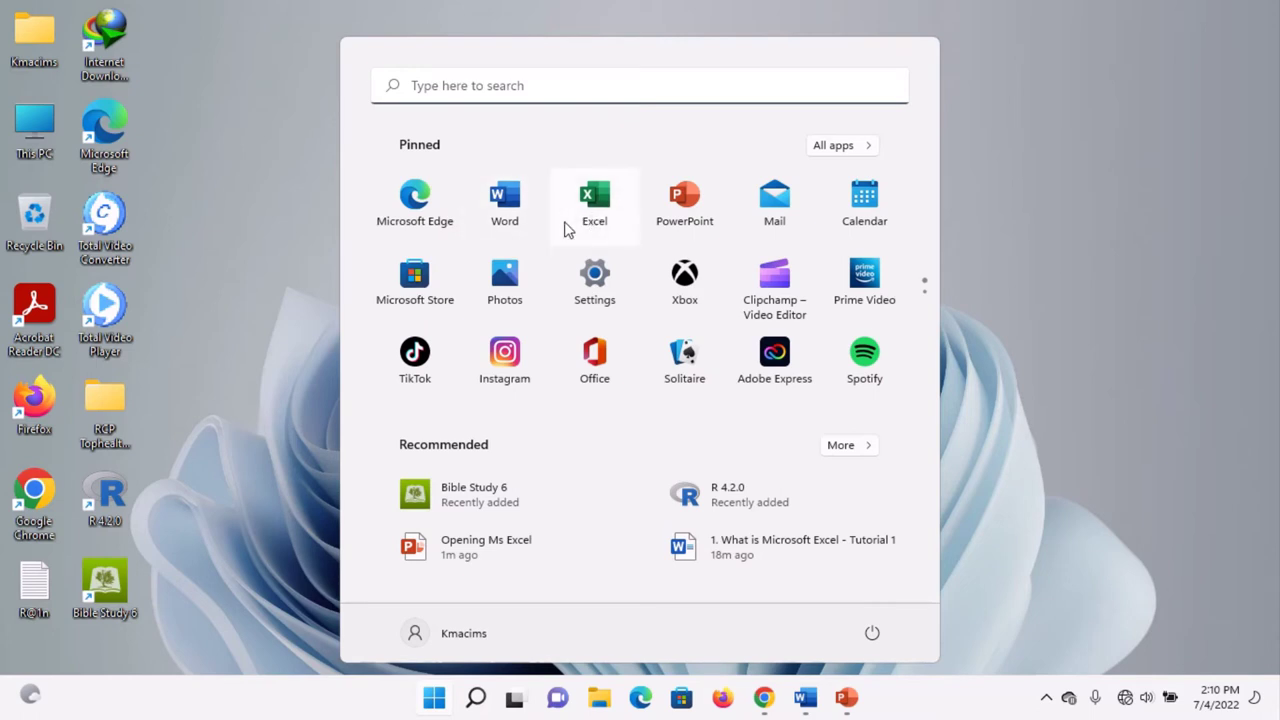
{"action": "left_click", "coordinate": [600, 205]}
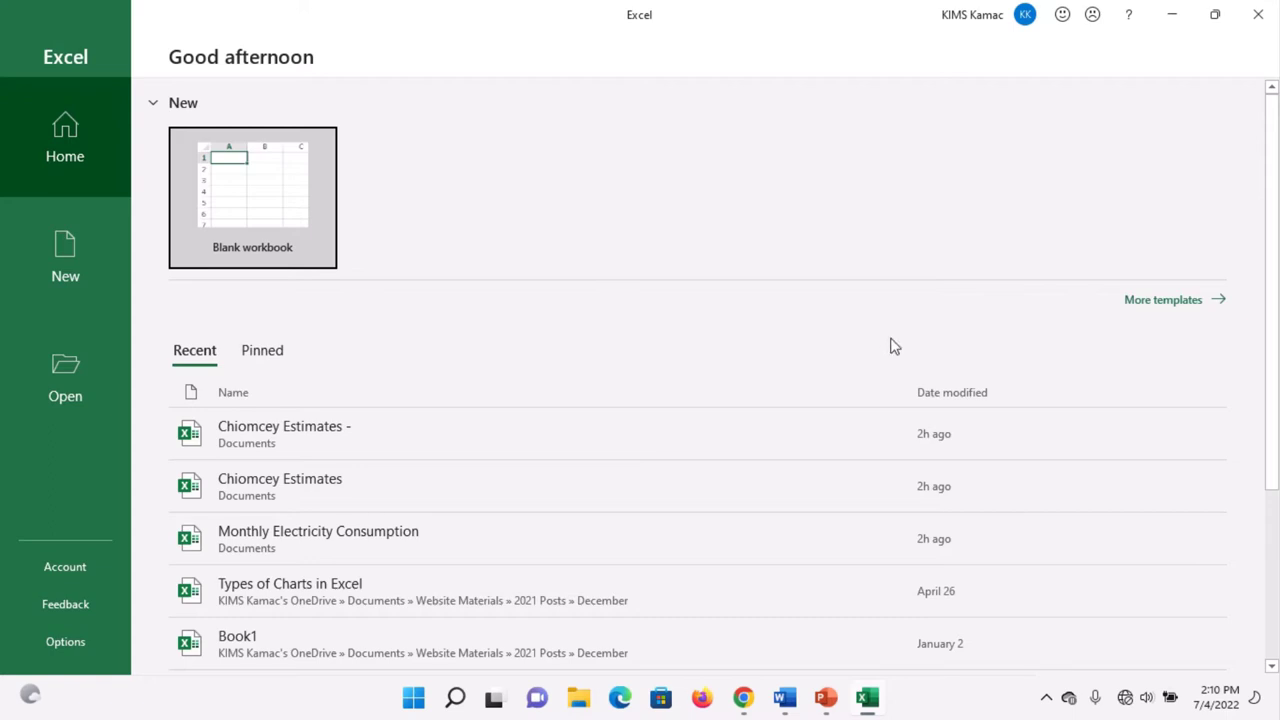
{"action": "left_click", "coordinate": [1257, 12]}
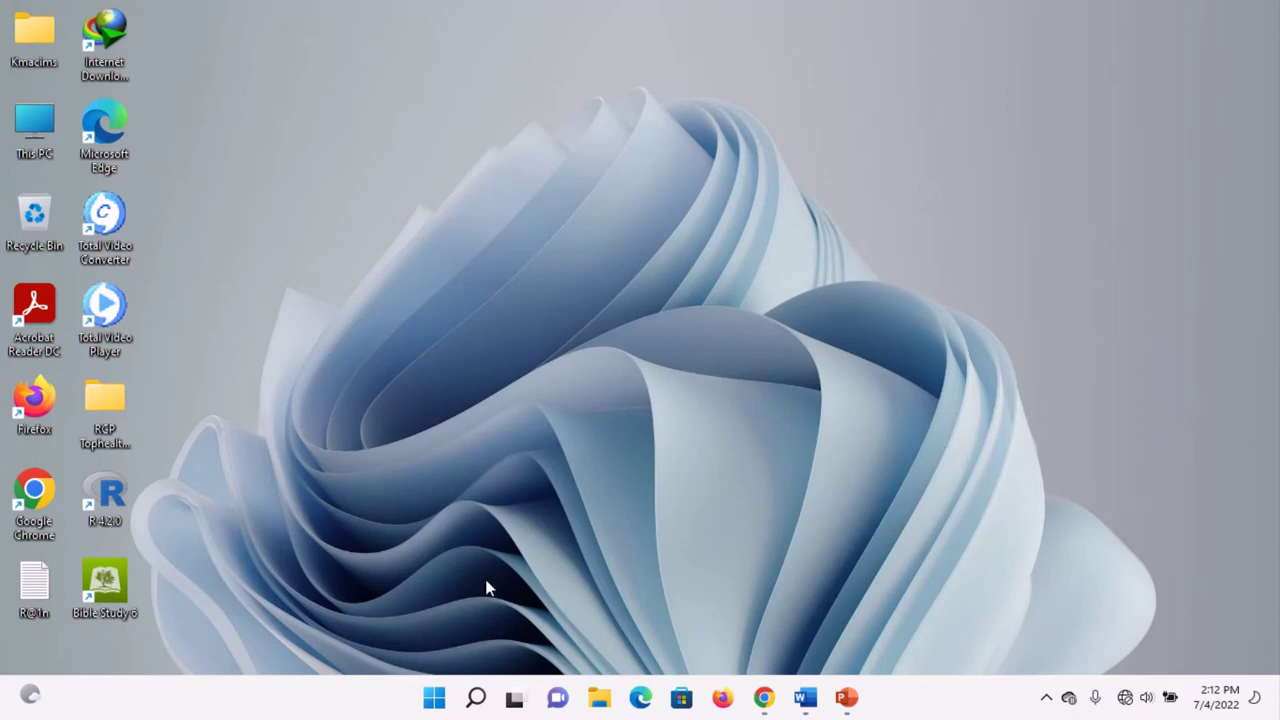
Browse the full alphabetical list of installed apps
{"action": "left_click", "coordinate": [434, 697]}
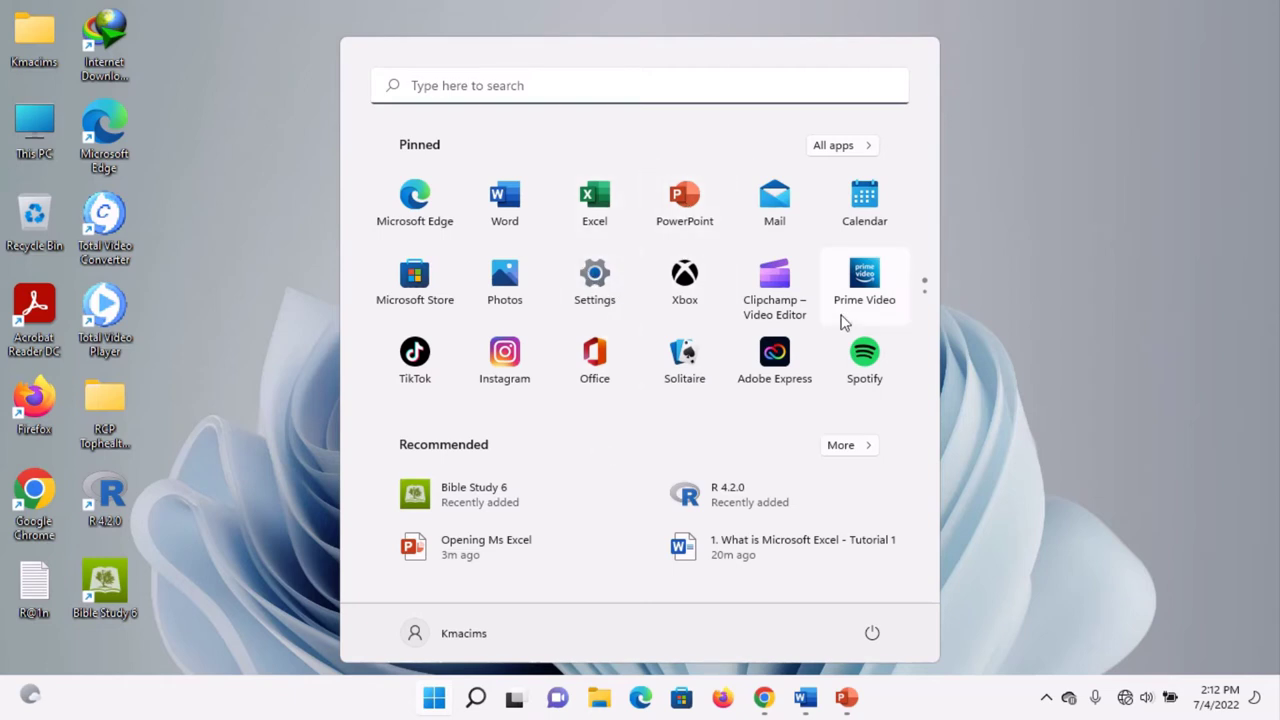
{"action": "left_click", "coordinate": [849, 151]}
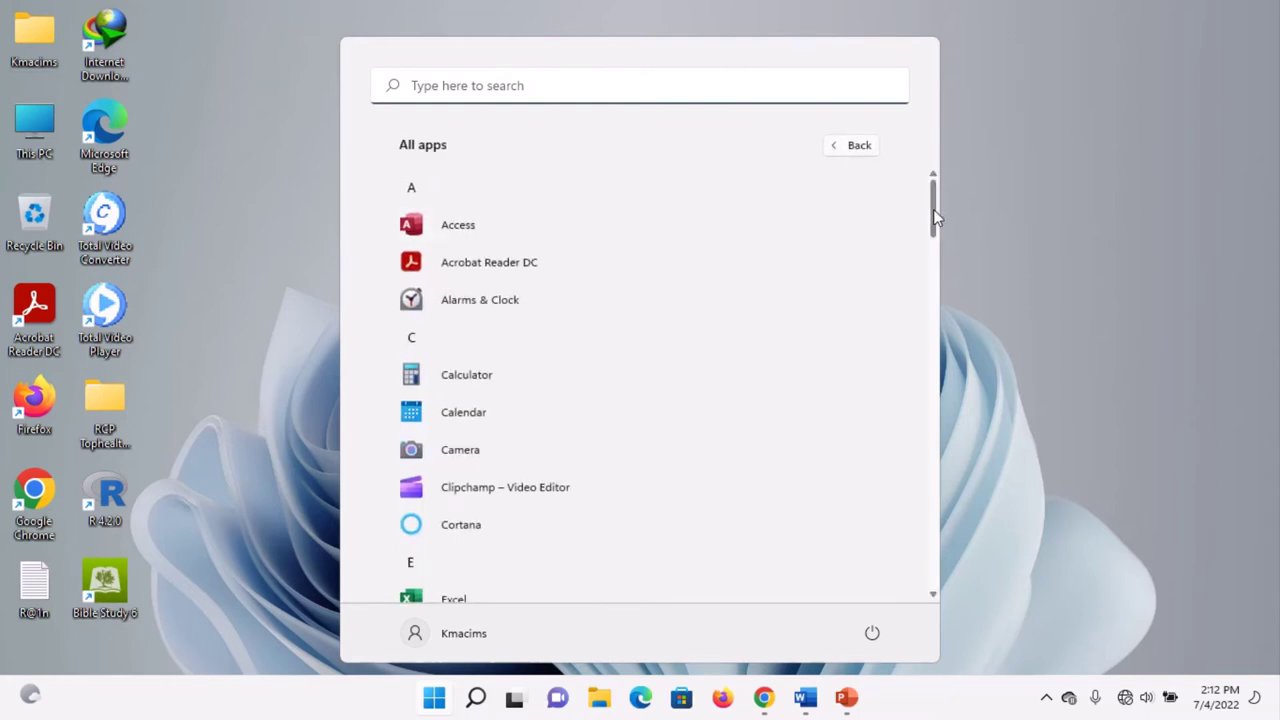
{"action": "left_click_drag", "start_coordinate": [933, 209], "coordinate": [909, 170]}
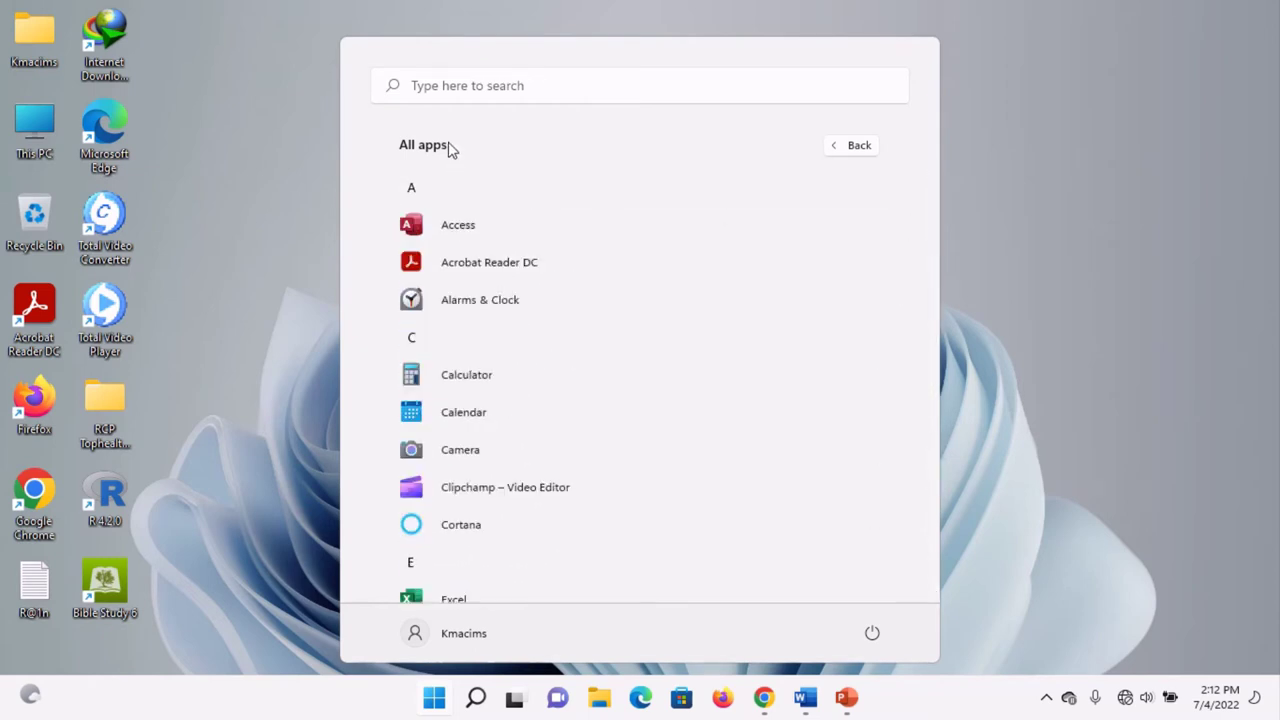
Search Windows for excel and dismiss the search without opening anything
{"action": "left_click", "coordinate": [435, 90]}
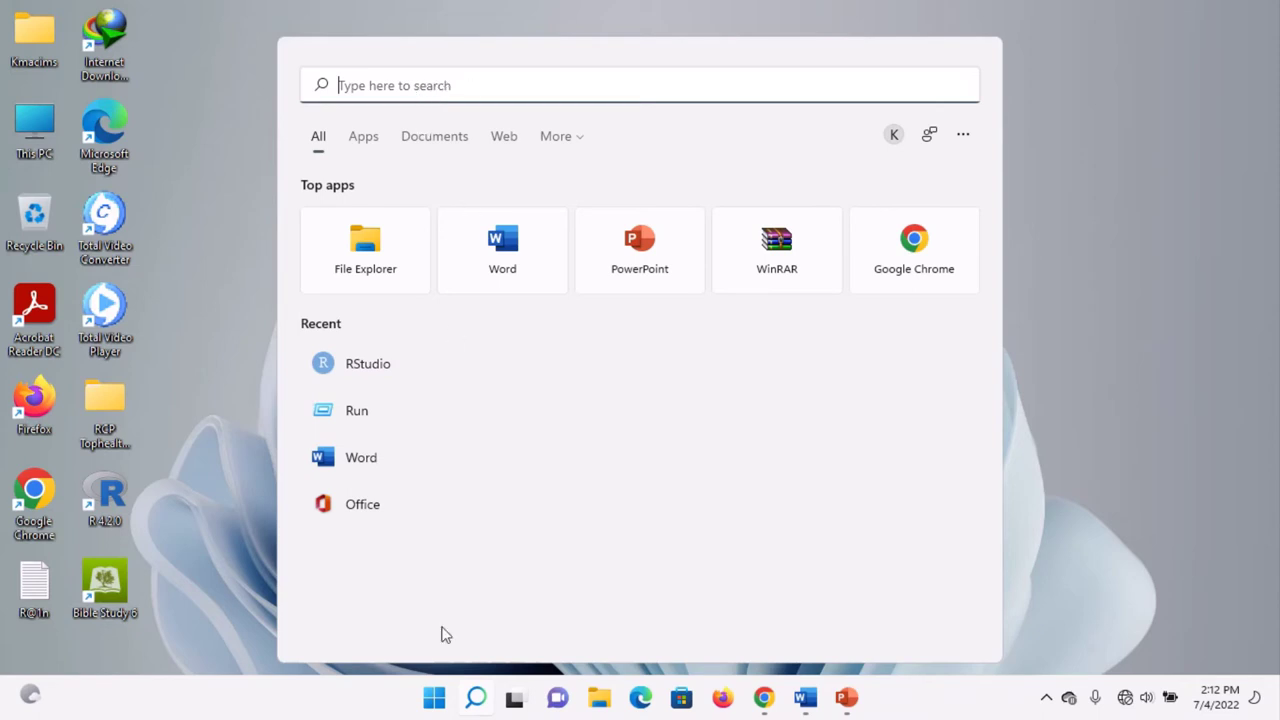
{"action": "left_click", "coordinate": [433, 700]}
{"action": "left_click", "coordinate": [433, 702]}
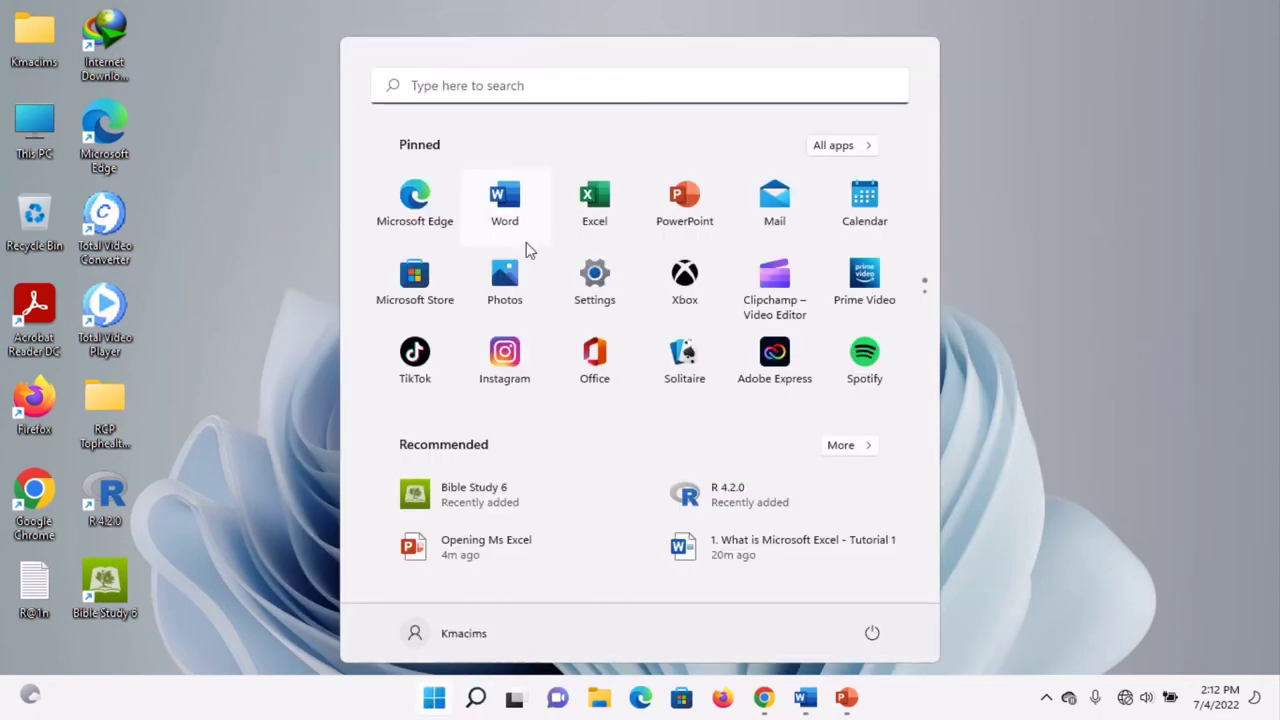
{"action": "left_click", "coordinate": [578, 84]}
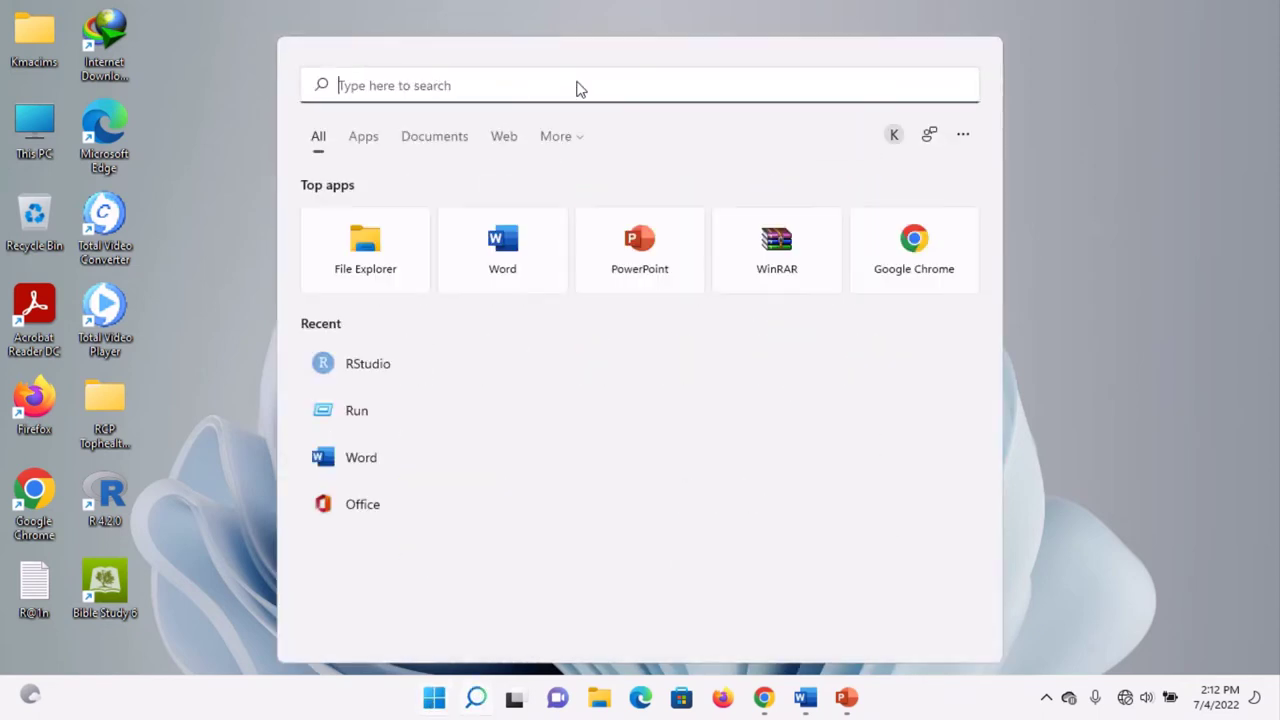
{"action": "type", "text": "excel"}
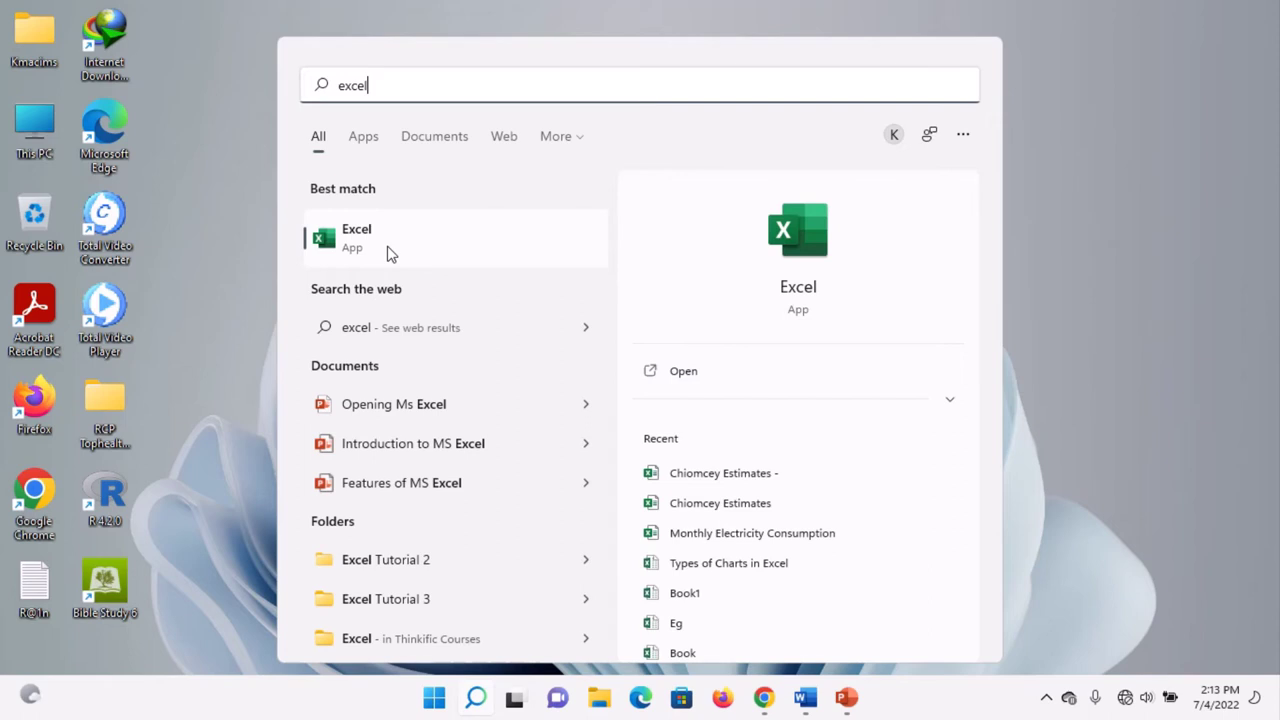
{"action": "left_click", "coordinate": [1051, 304]}
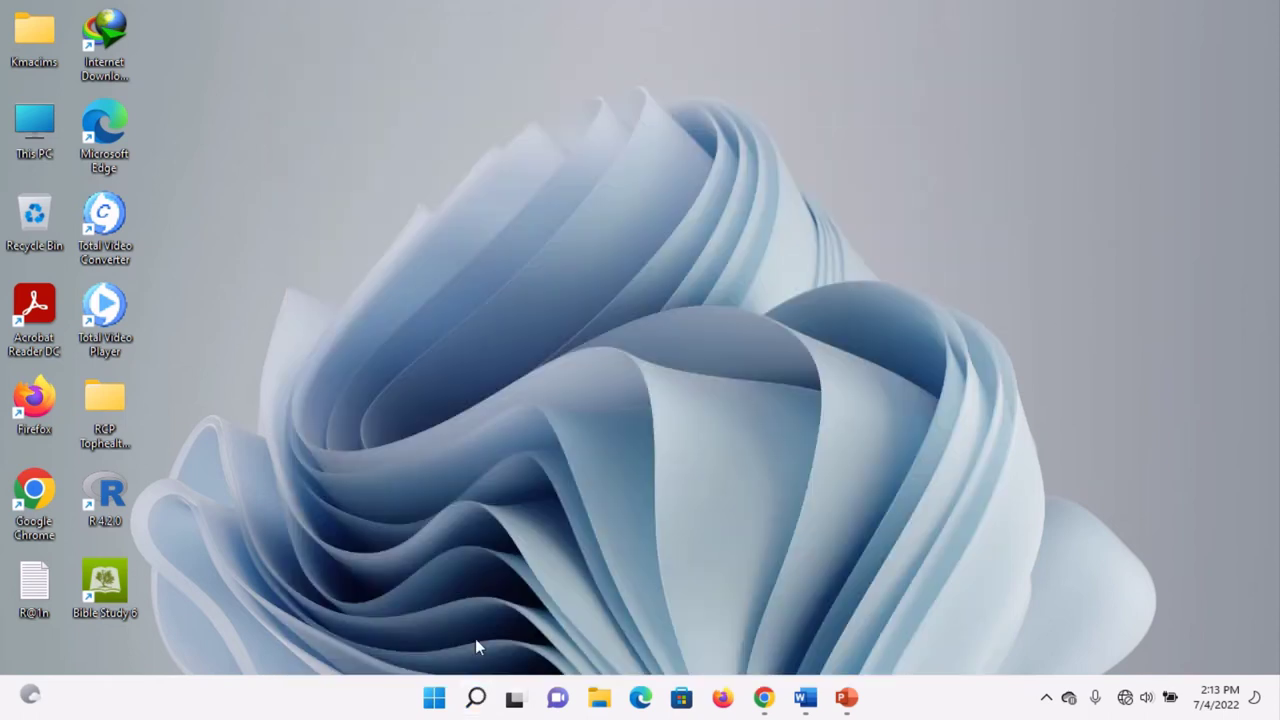
Search Windows for exce, limit the results to apps, and launch Excel from the best match
{"action": "left_click", "coordinate": [476, 697]}
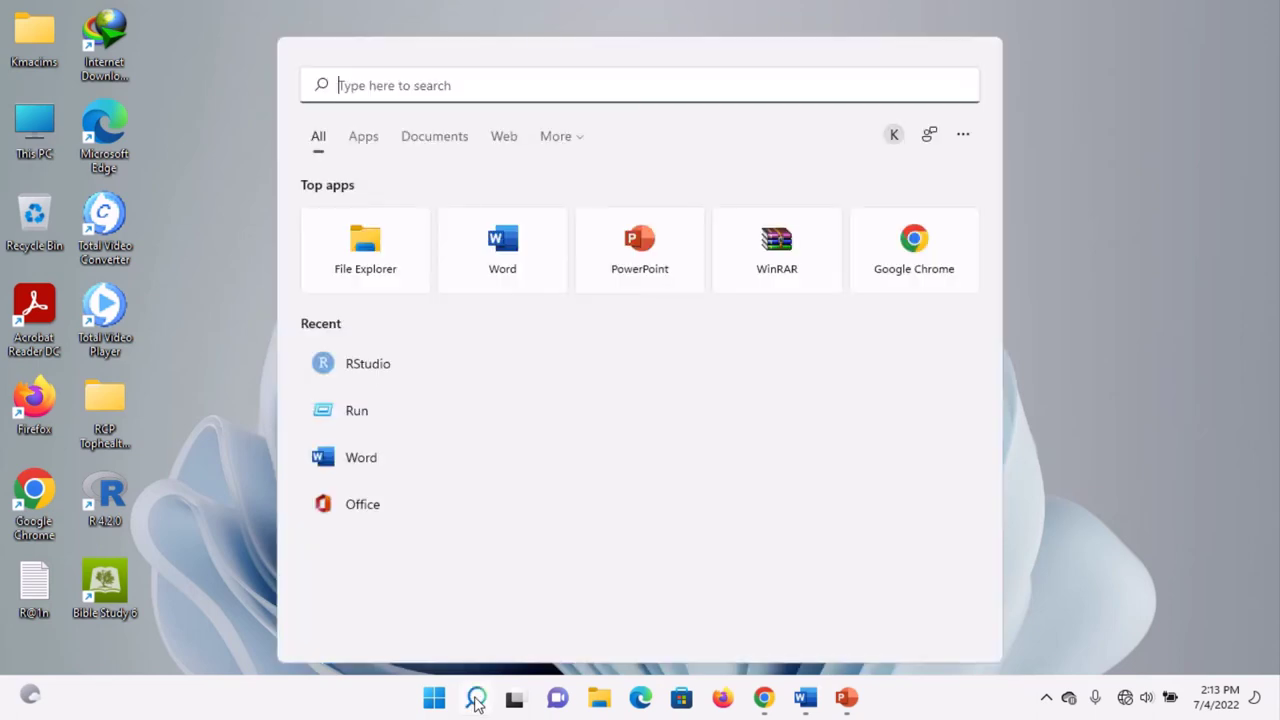
{"action": "type", "text": "exce"}
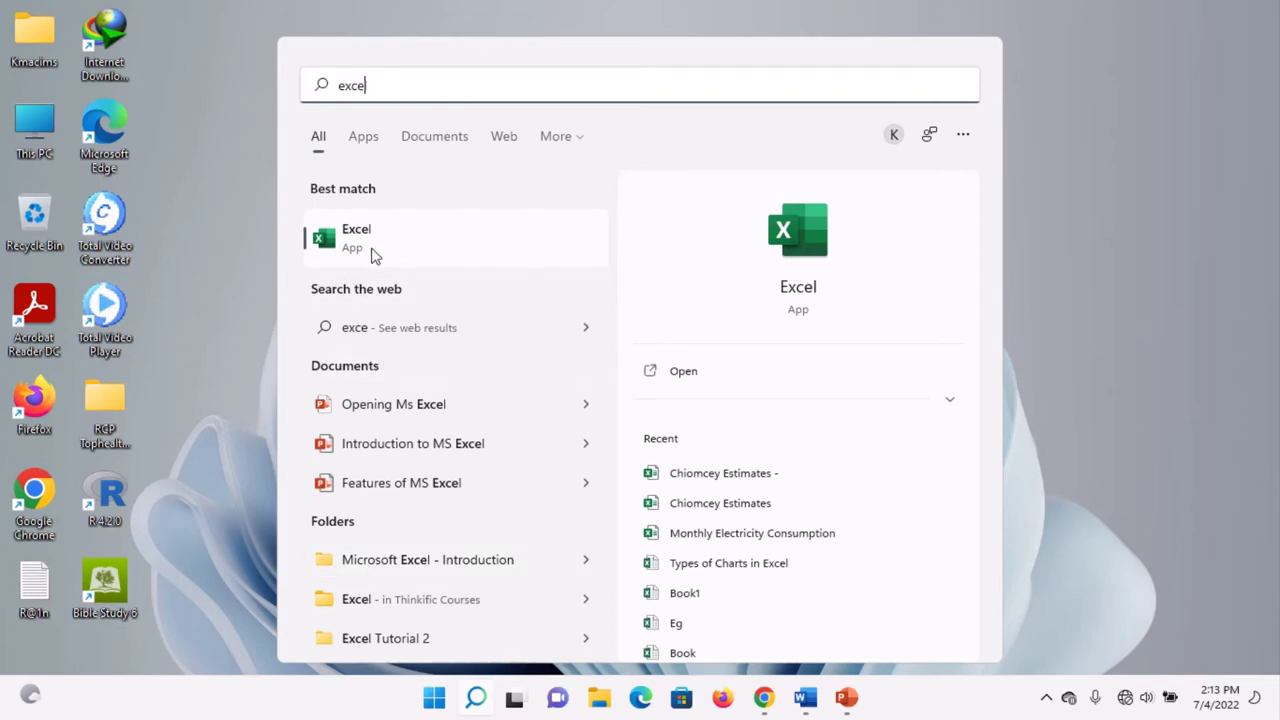
{"action": "left_click", "coordinate": [363, 137]}
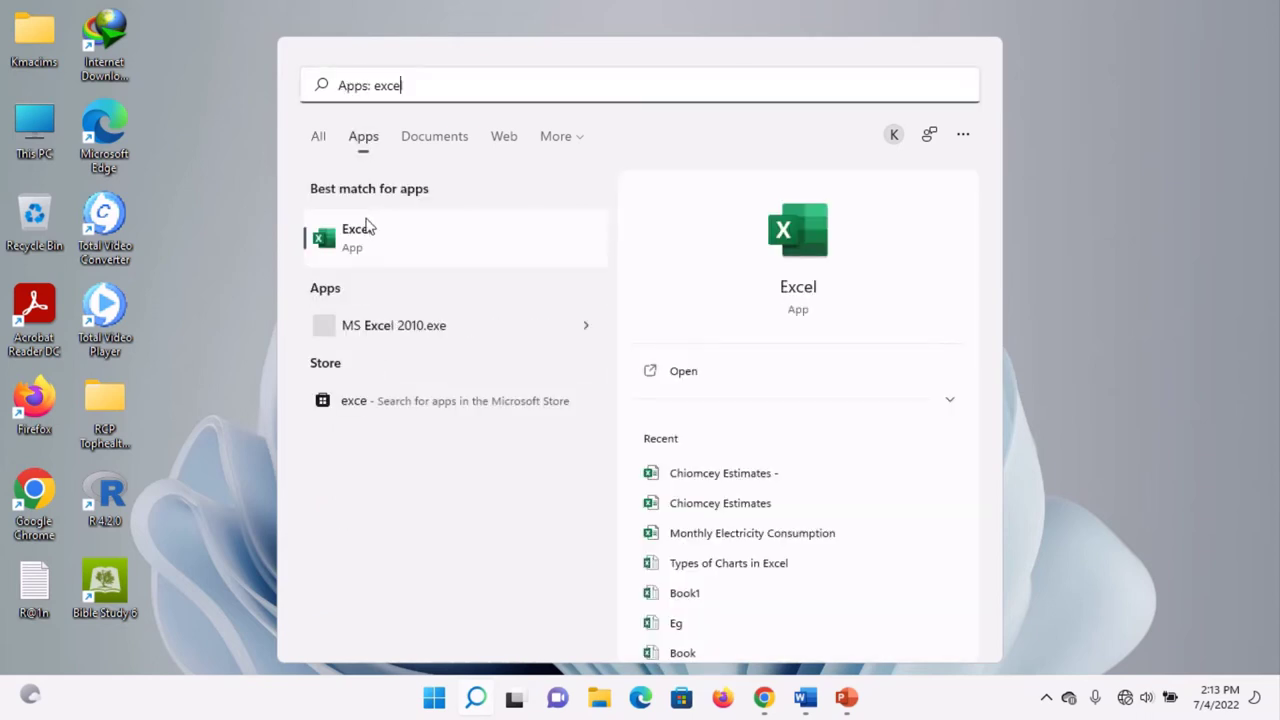
{"action": "left_click", "coordinate": [431, 232]}
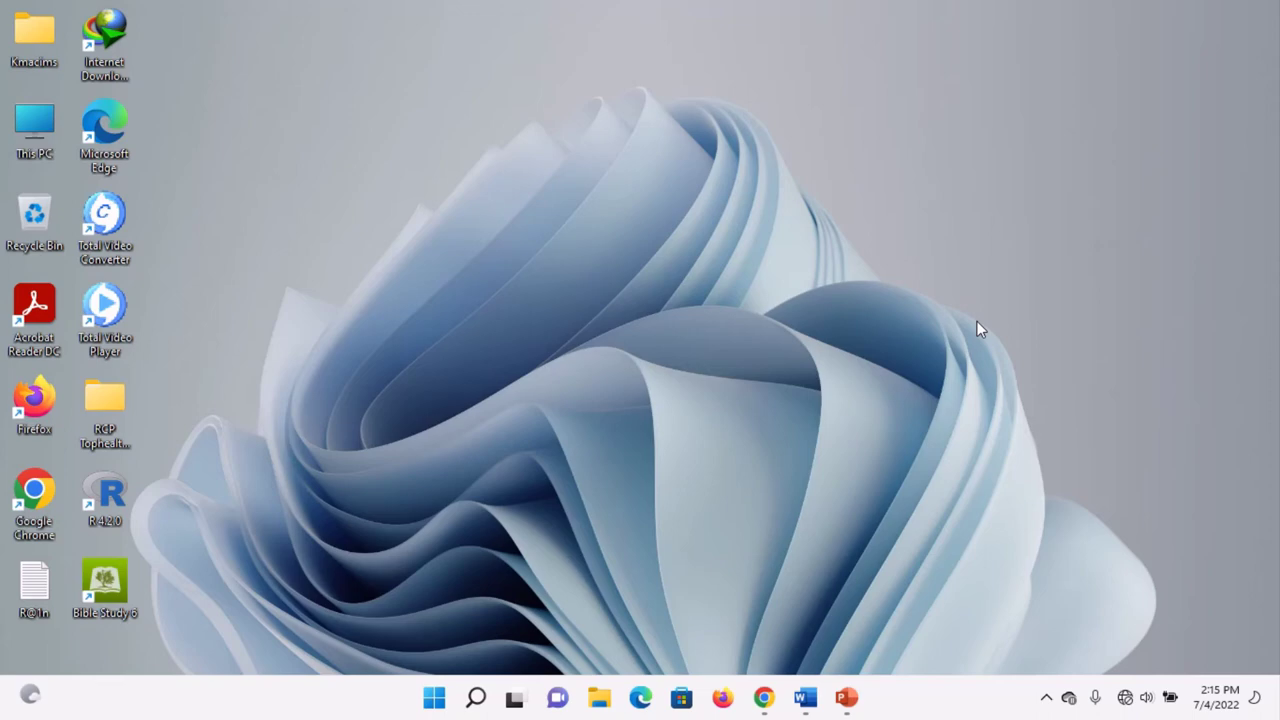
{"action": "key", "text": "super+e"}
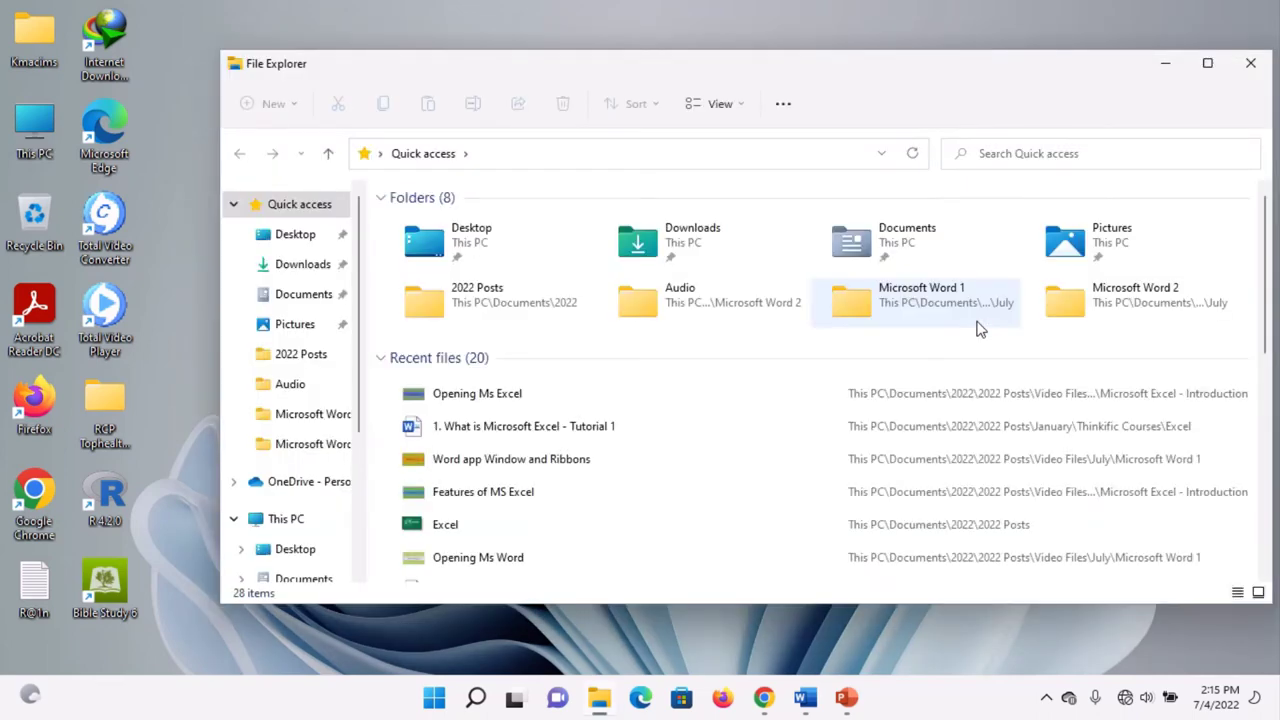
{"action": "left_click", "coordinate": [1252, 65]}
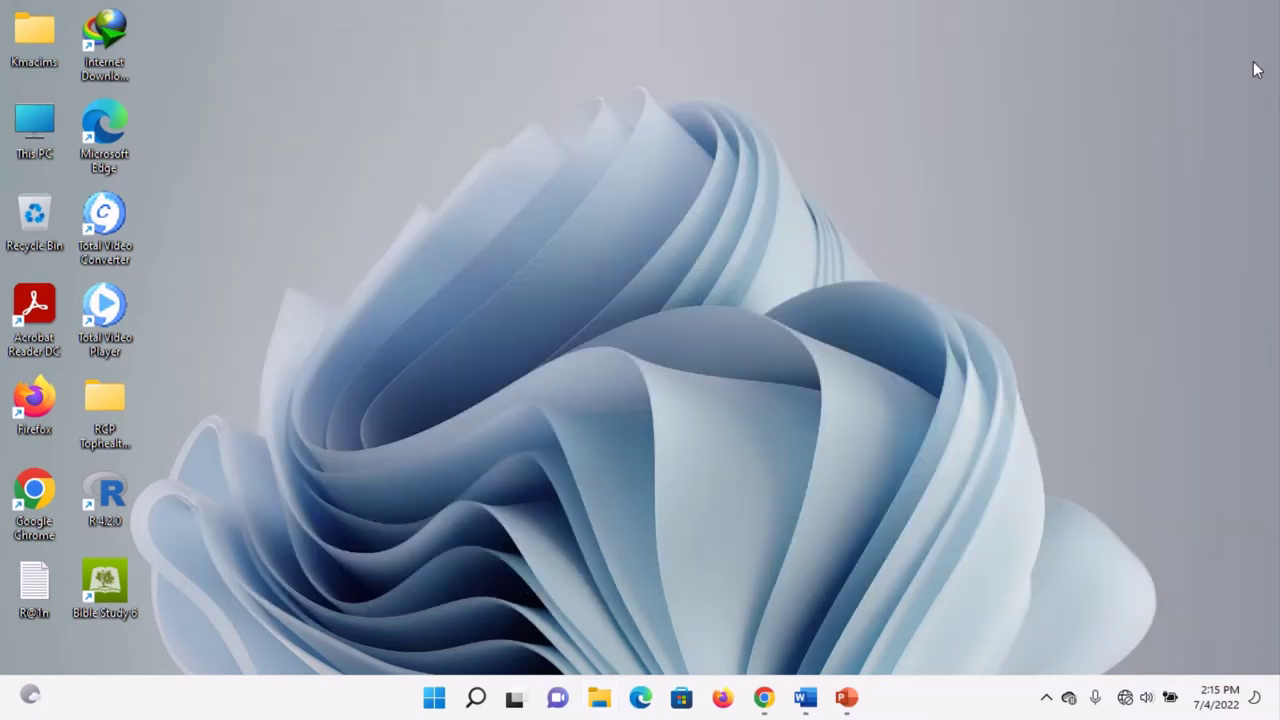
{"action": "key", "text": "super+r"}
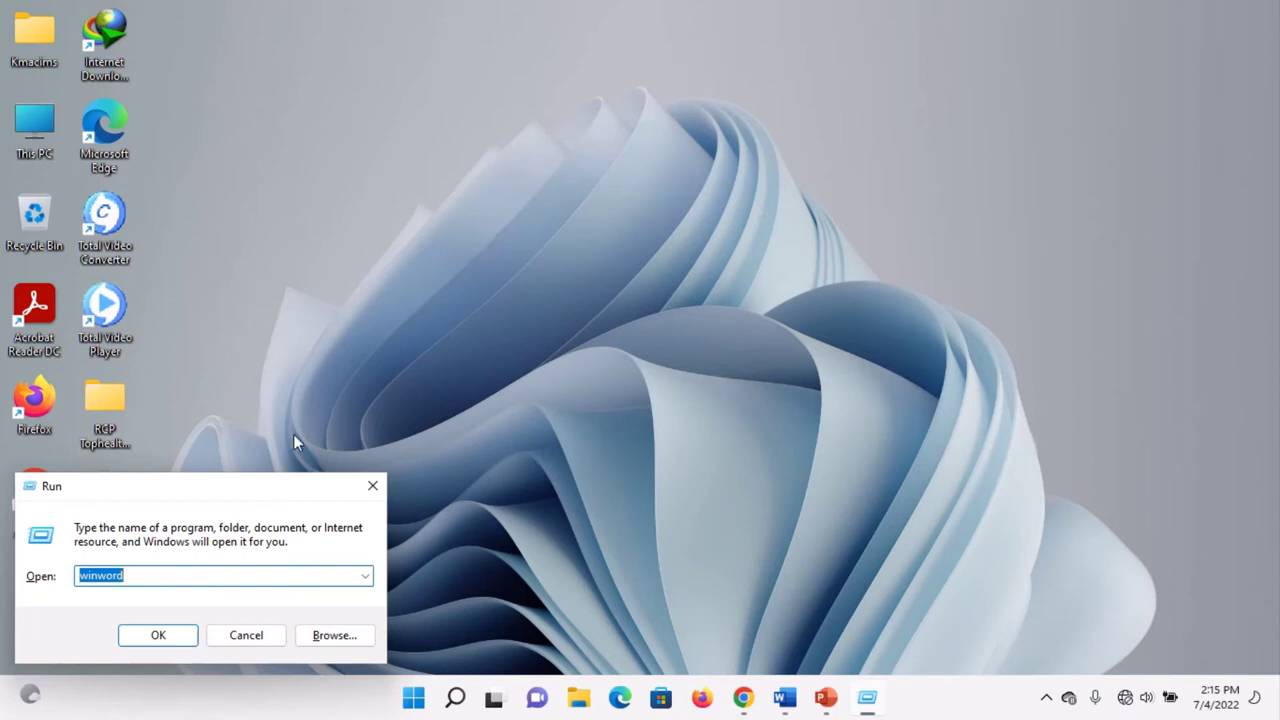
{"action": "left_click_drag", "start_coordinate": [277, 489], "coordinate": [610, 290]}
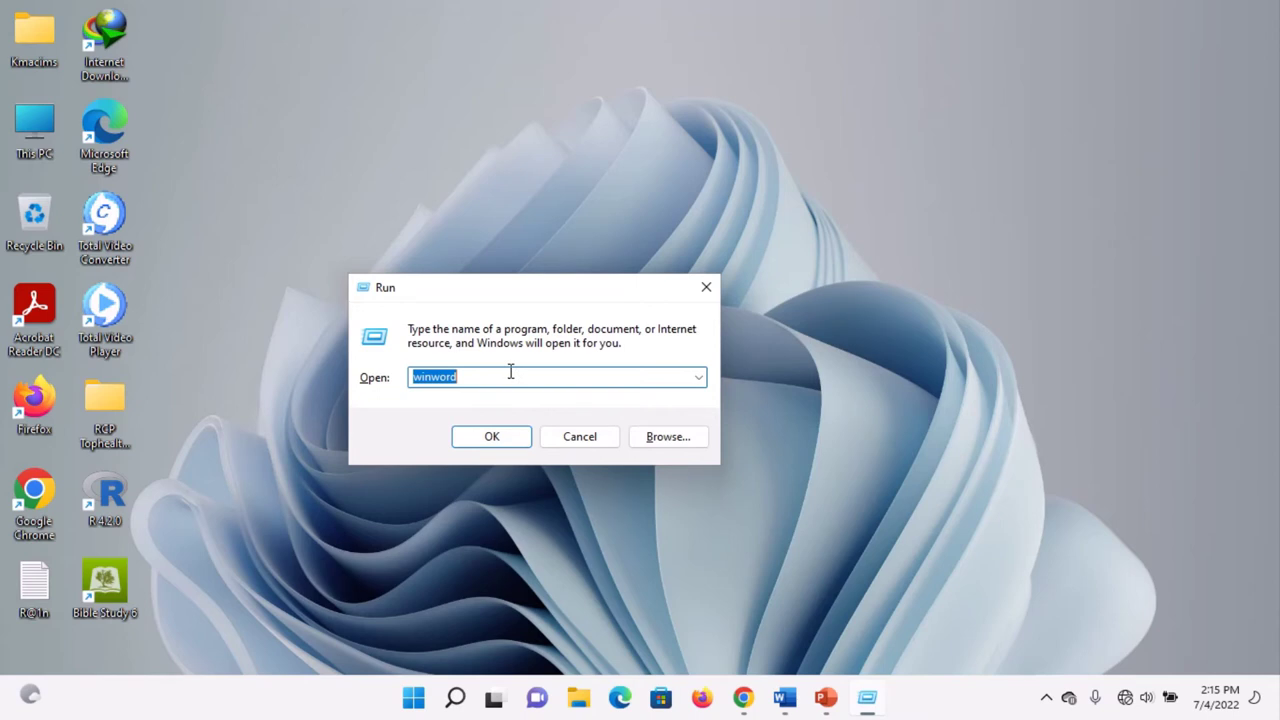
{"action": "type", "text": "excel"}
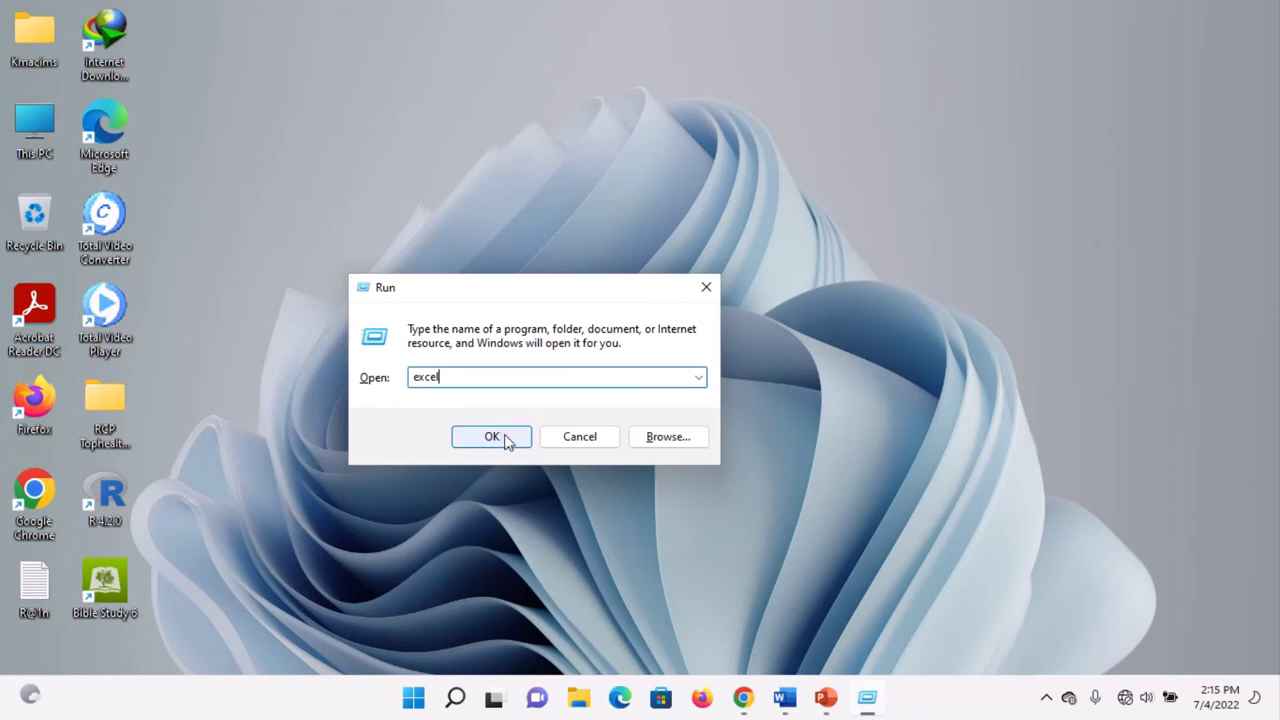
{"action": "left_click", "coordinate": [584, 438]}
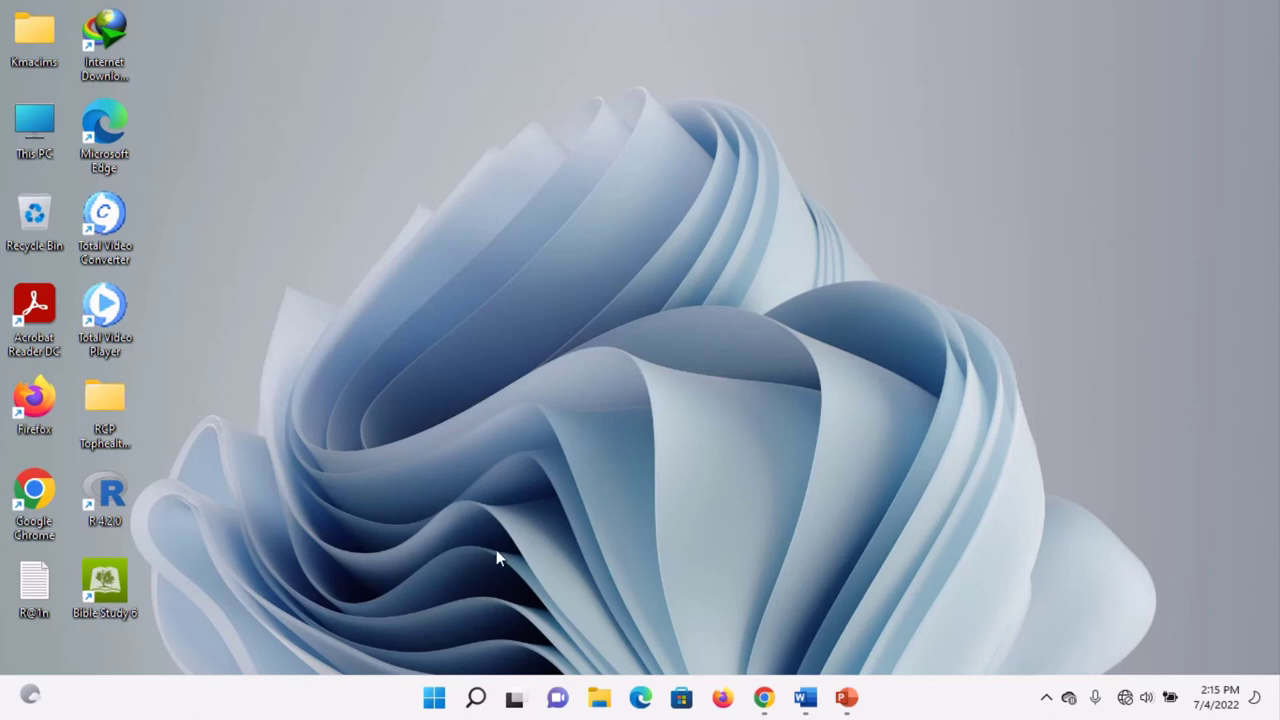
Search Windows for run and open the Run app
{"action": "left_click", "coordinate": [434, 697]}
{"action": "left_click", "coordinate": [551, 88]}
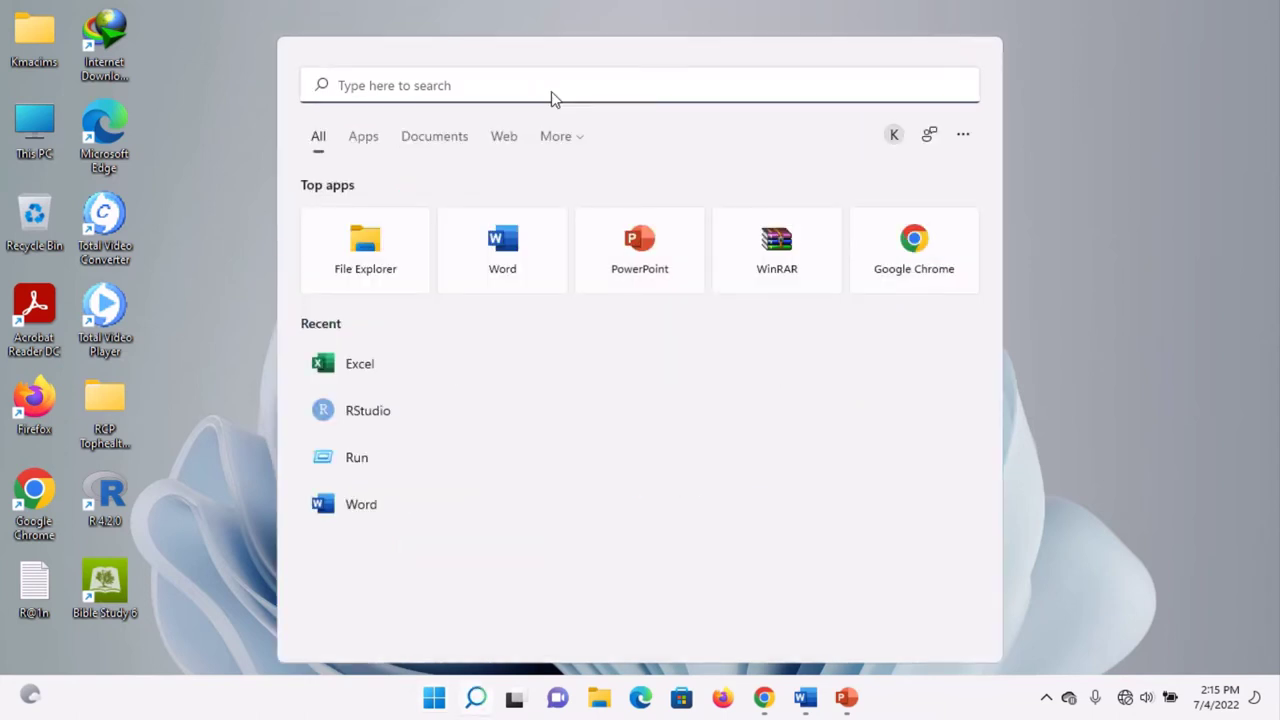
{"action": "type", "text": "run"}
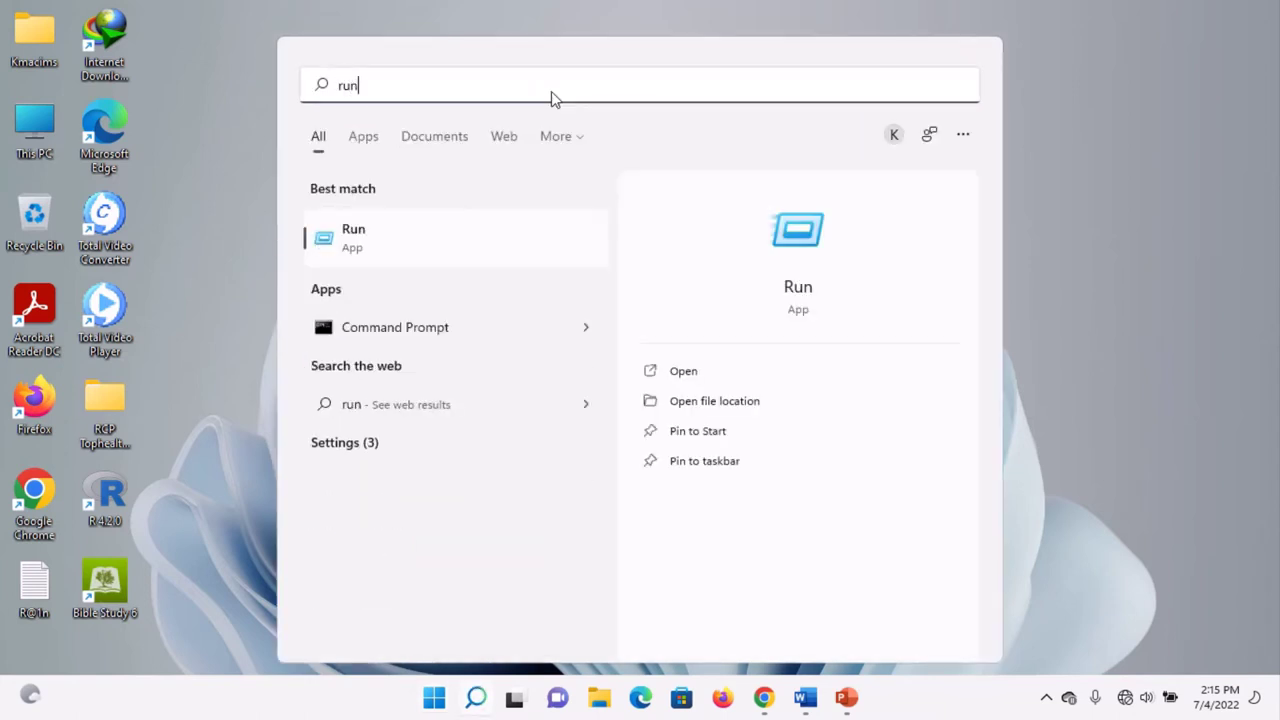
{"action": "left_click", "coordinate": [432, 245]}
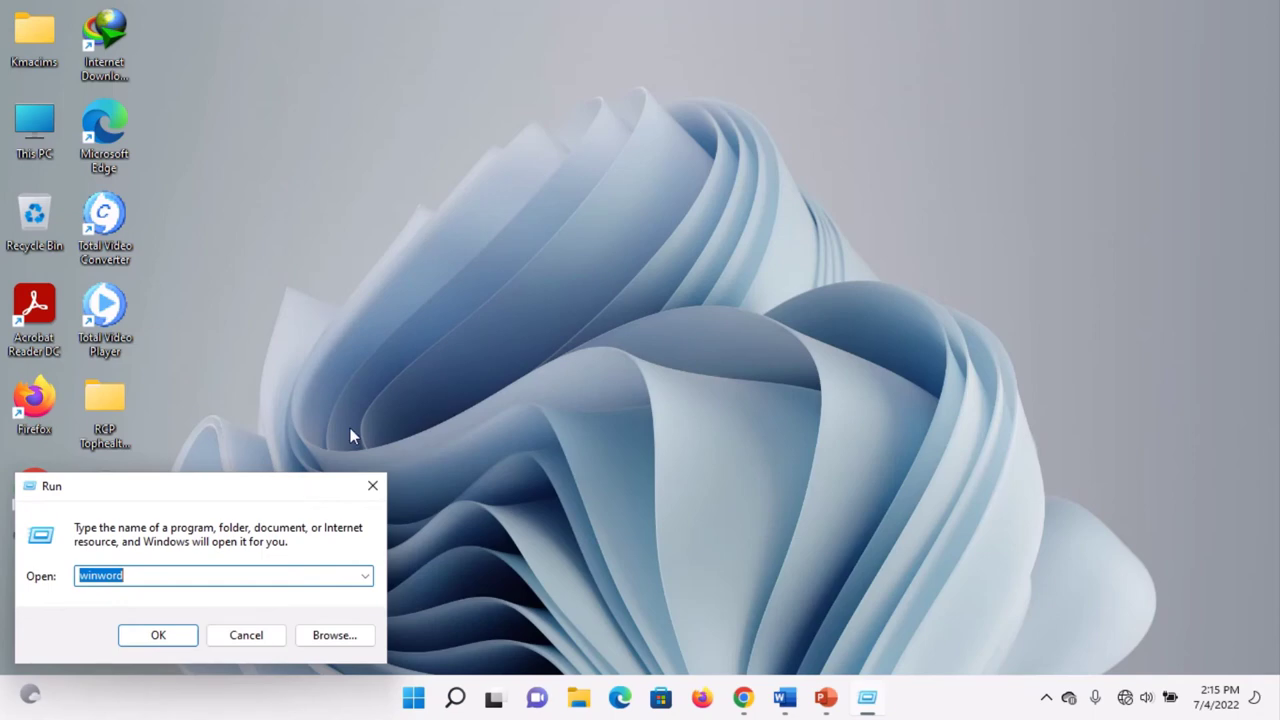
Launch Excel by running the command excel from the Run dialog, and close its start window
{"action": "left_click_drag", "start_coordinate": [282, 486], "coordinate": [594, 319]}
{"action": "type", "text": "rxcel"}
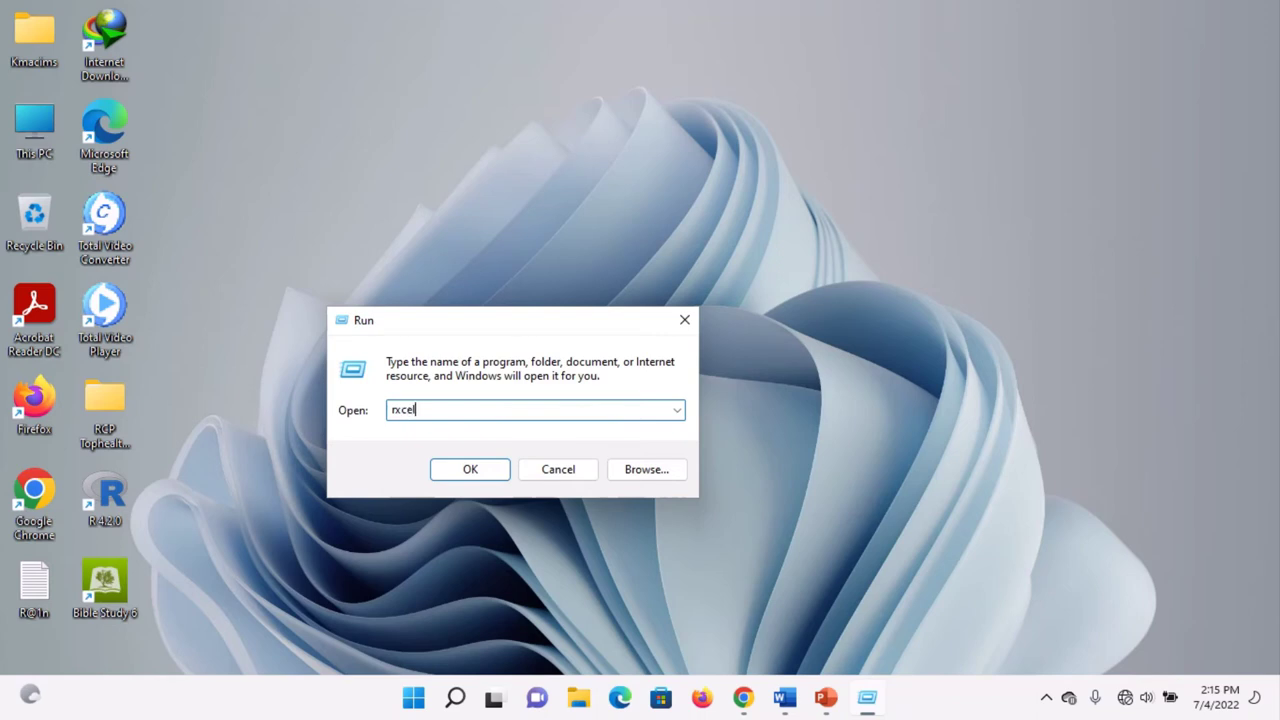
{"action": "key", "text": "Home"}
{"action": "key", "text": "Delete"}
{"action": "type", "text": "e"}
{"action": "left_click", "coordinate": [478, 467]}
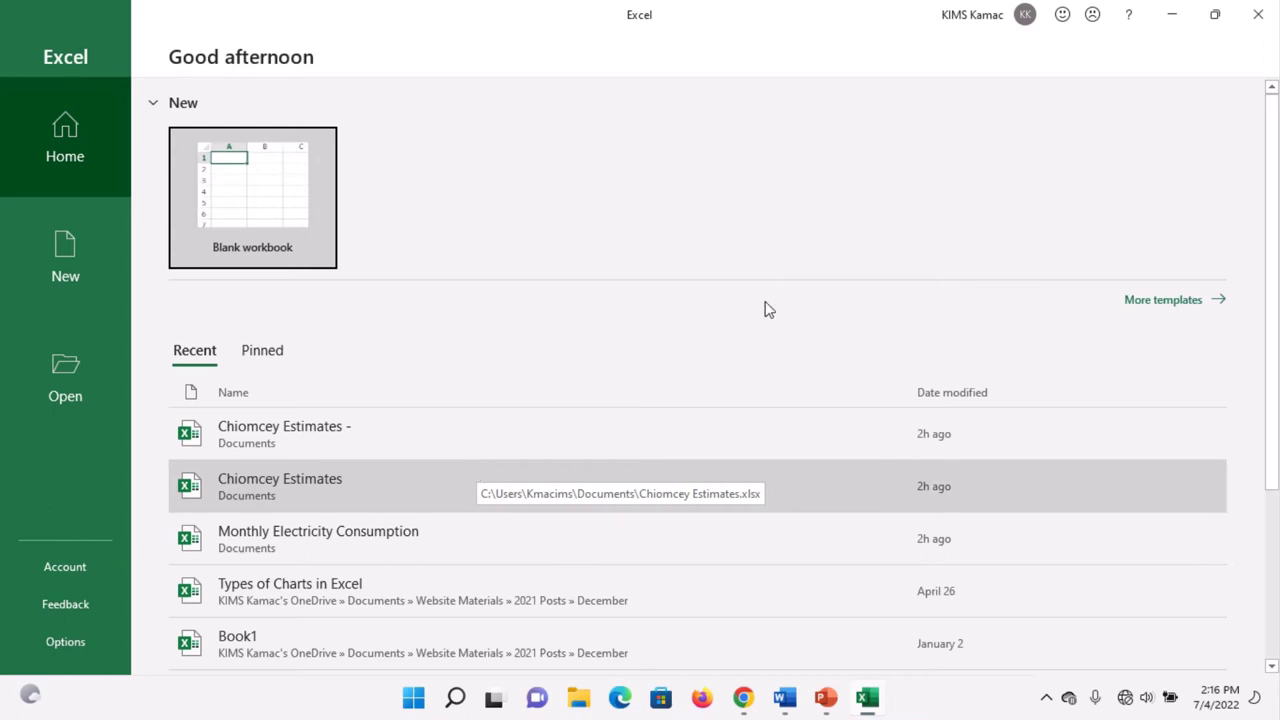
{"action": "left_click", "coordinate": [1257, 20]}
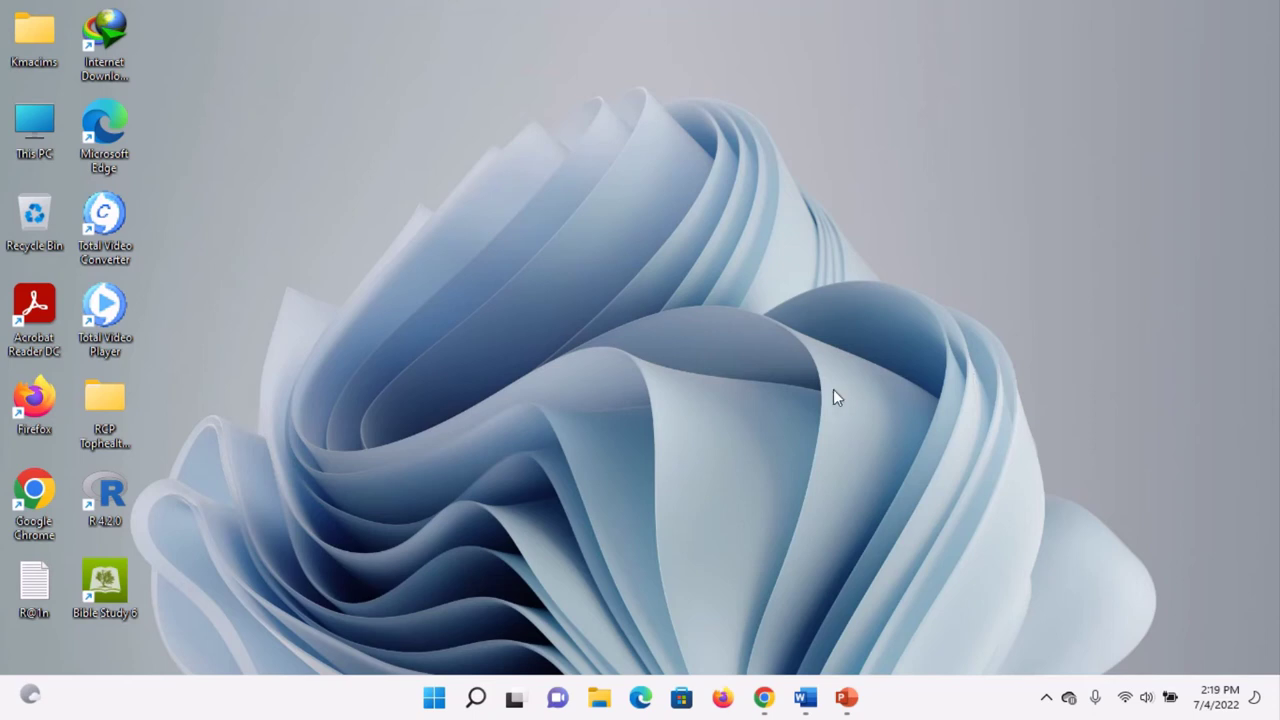
Open Firefox, decline making it the default browser, and go to onedrive.com
{"action": "left_click", "coordinate": [722, 699]}
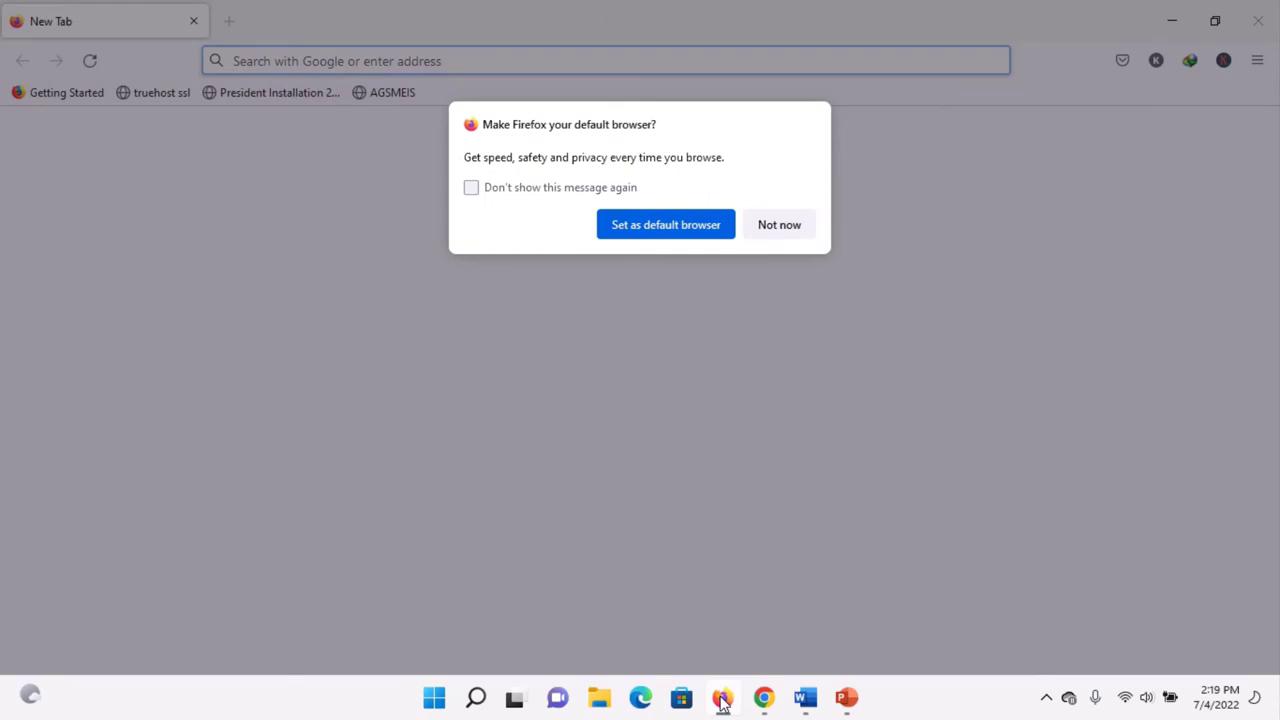
{"action": "left_click", "coordinate": [778, 226]}
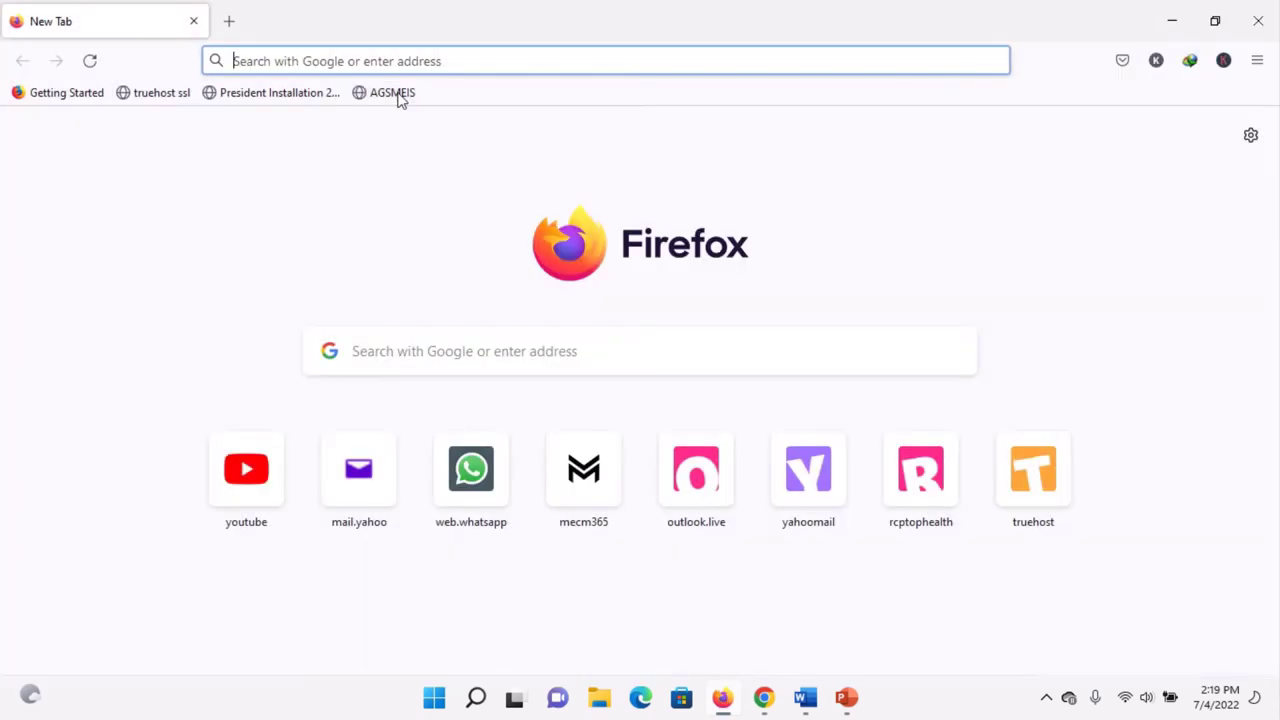
{"action": "left_click", "coordinate": [386, 61]}
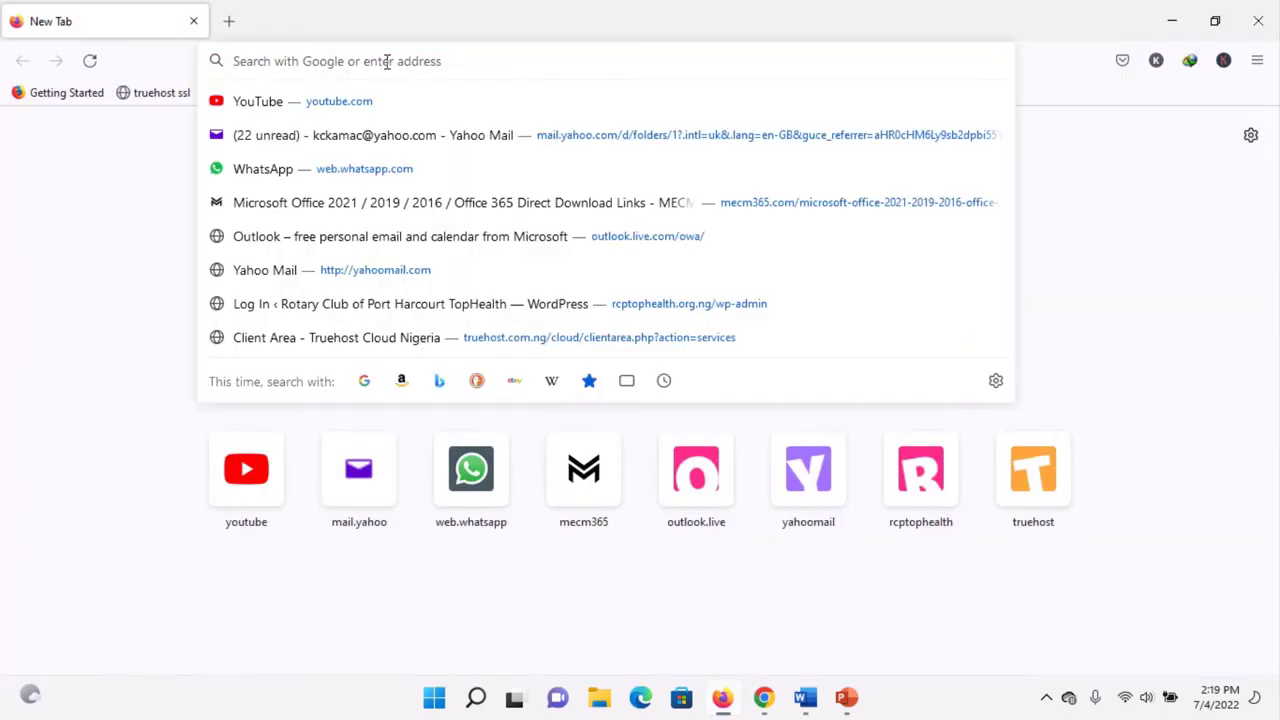
{"action": "type", "text": "on"}
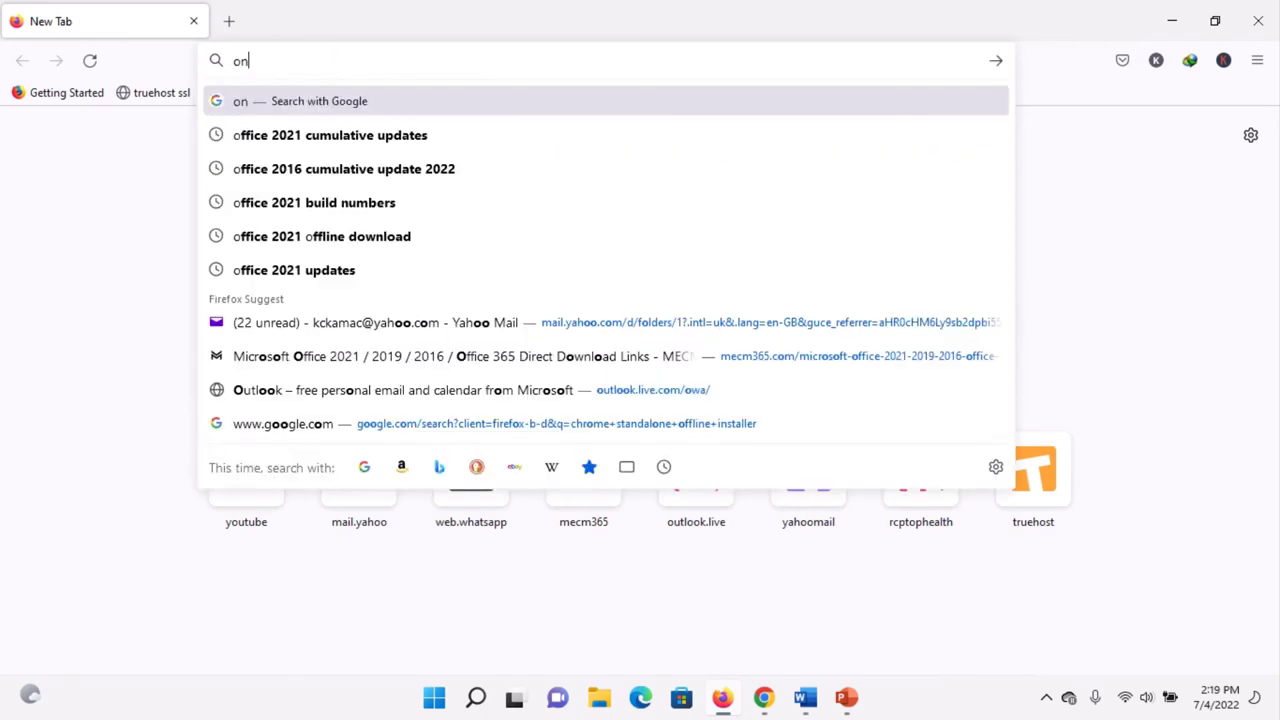
{"action": "type", "text": "edrive"}
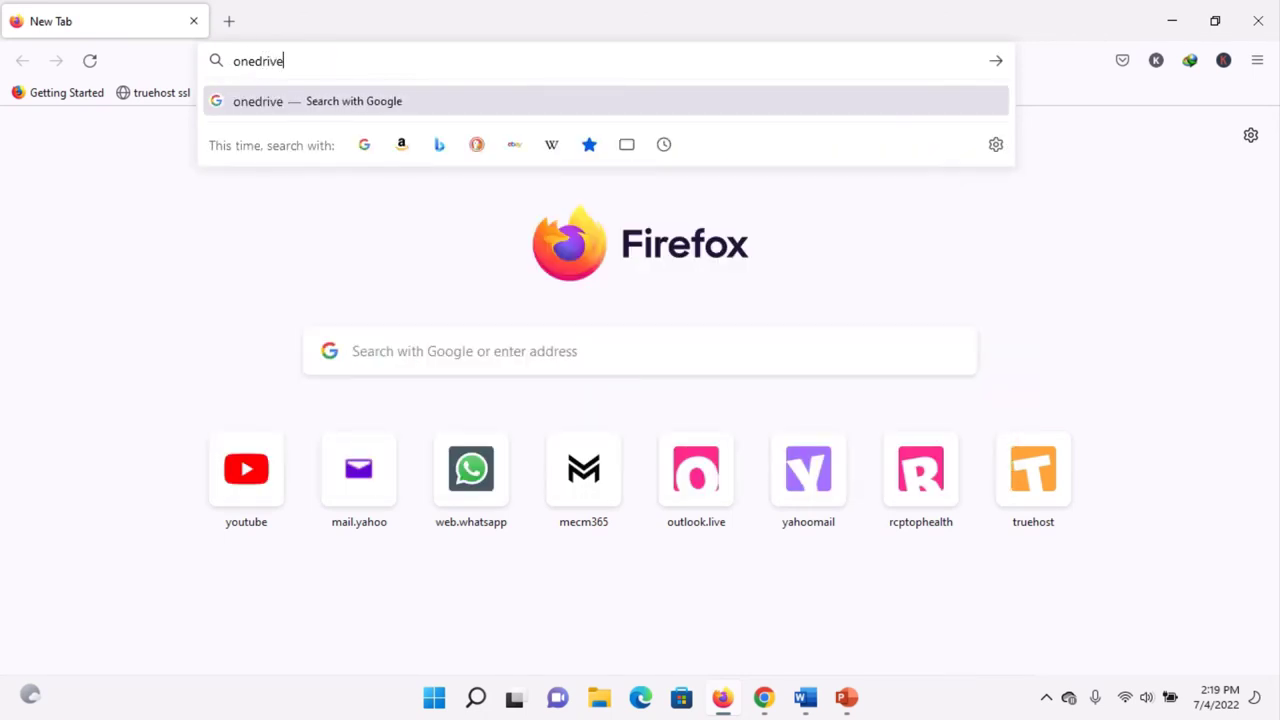
{"action": "type", "text": ".com"}
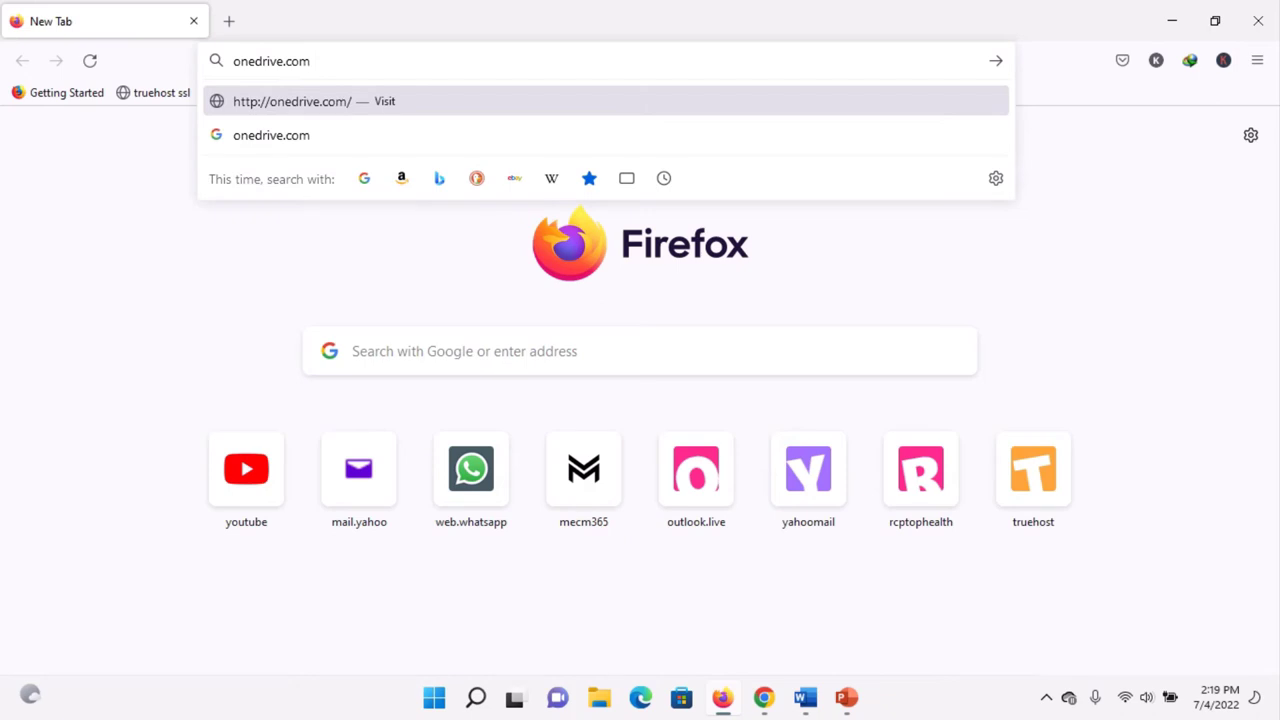
{"action": "key", "text": "Return"}
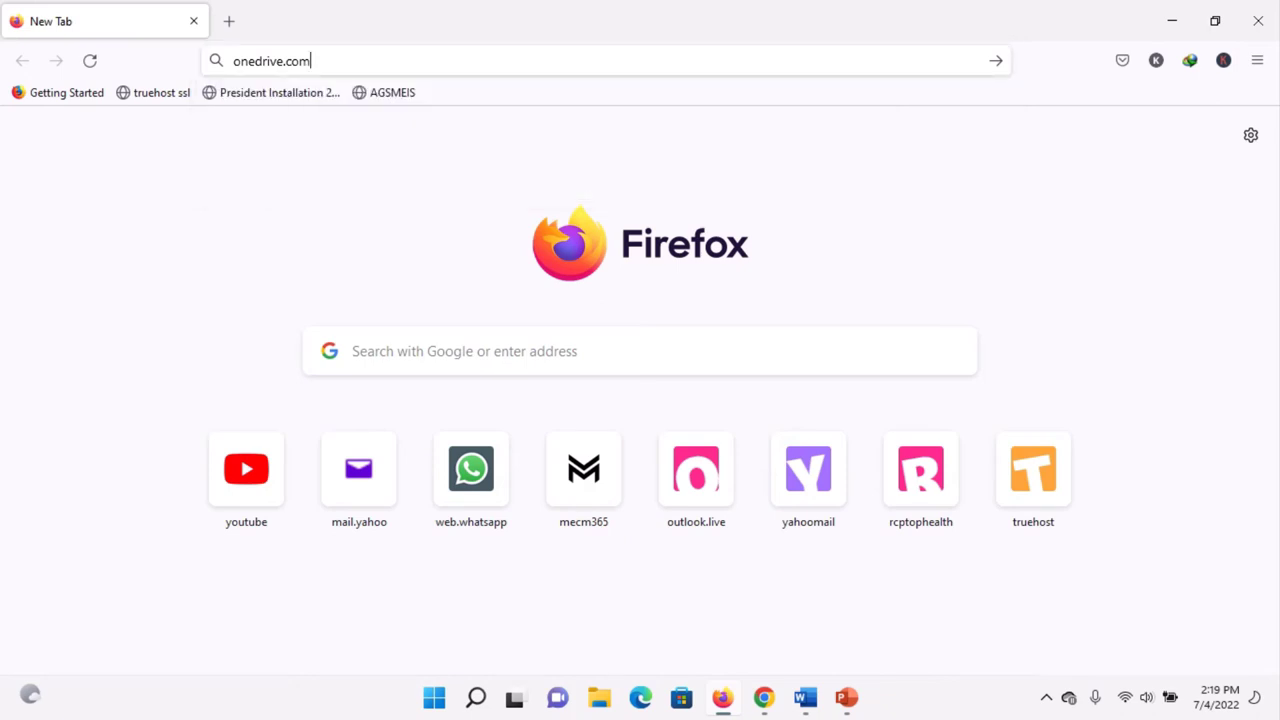
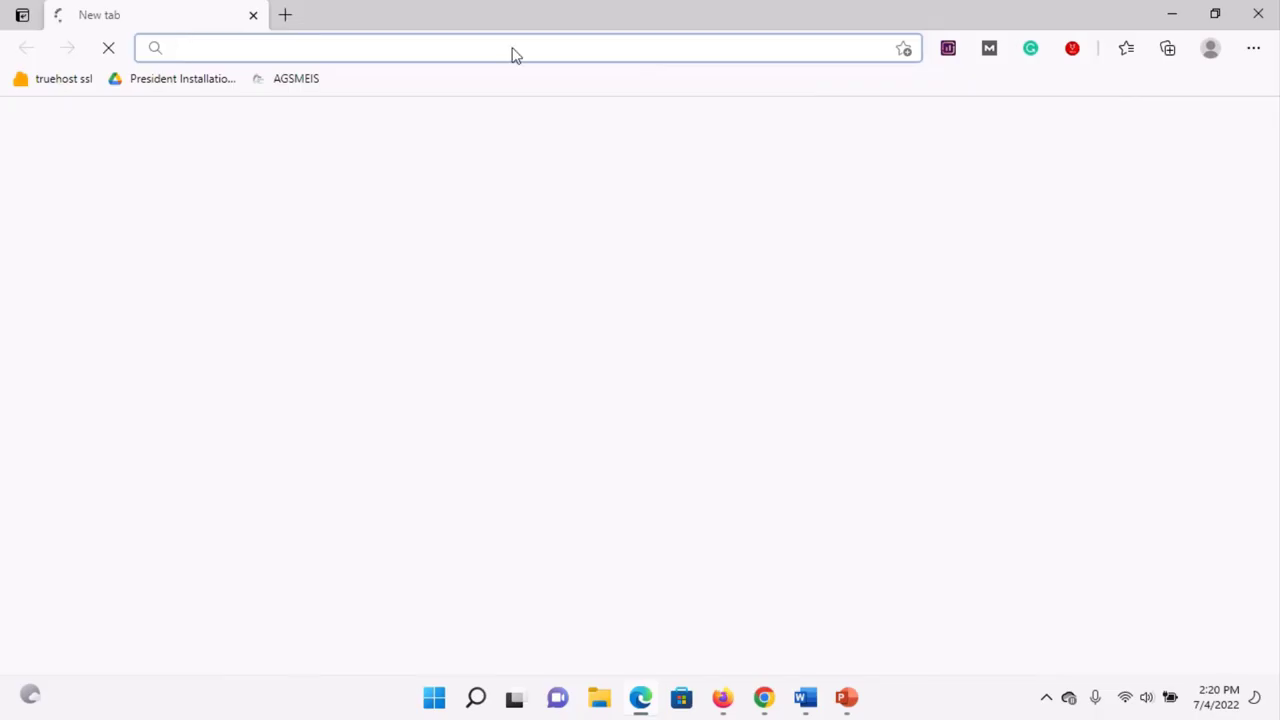
Load onedrive.com in the new Microsoft Edge tab
{"action": "left_click", "coordinate": [486, 50]}
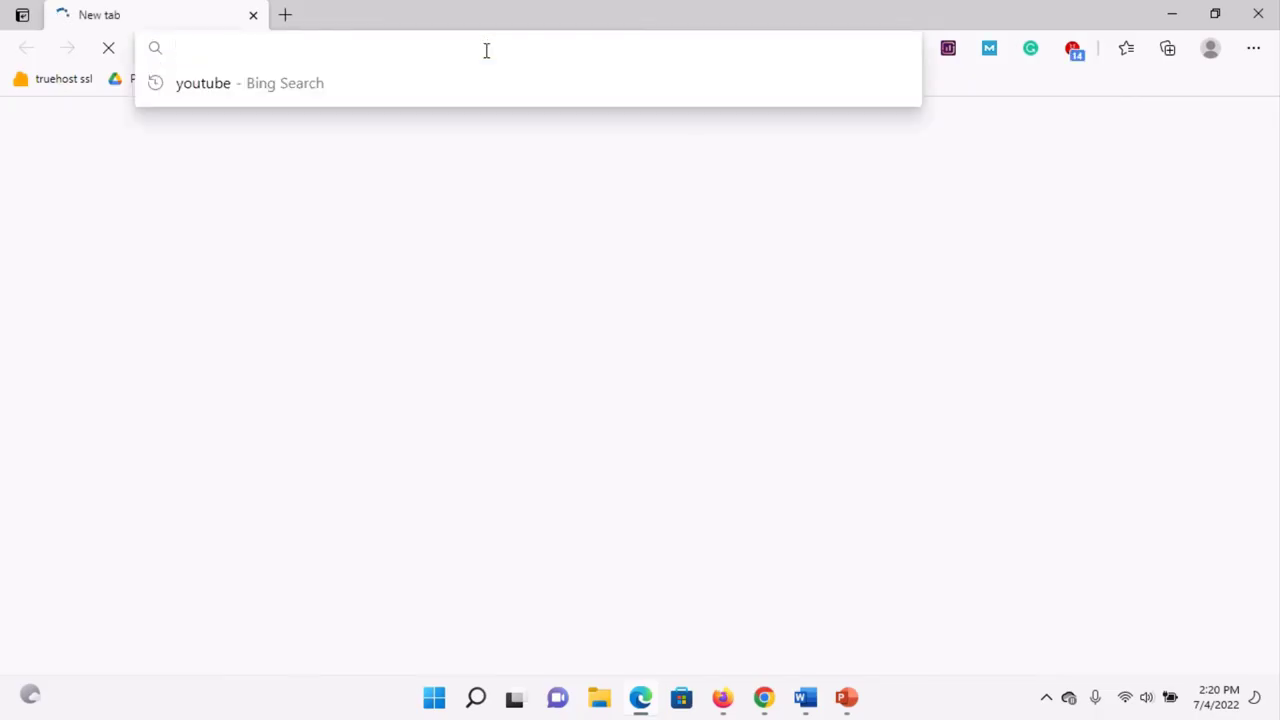
{"action": "type", "text": "onedrive.com"}
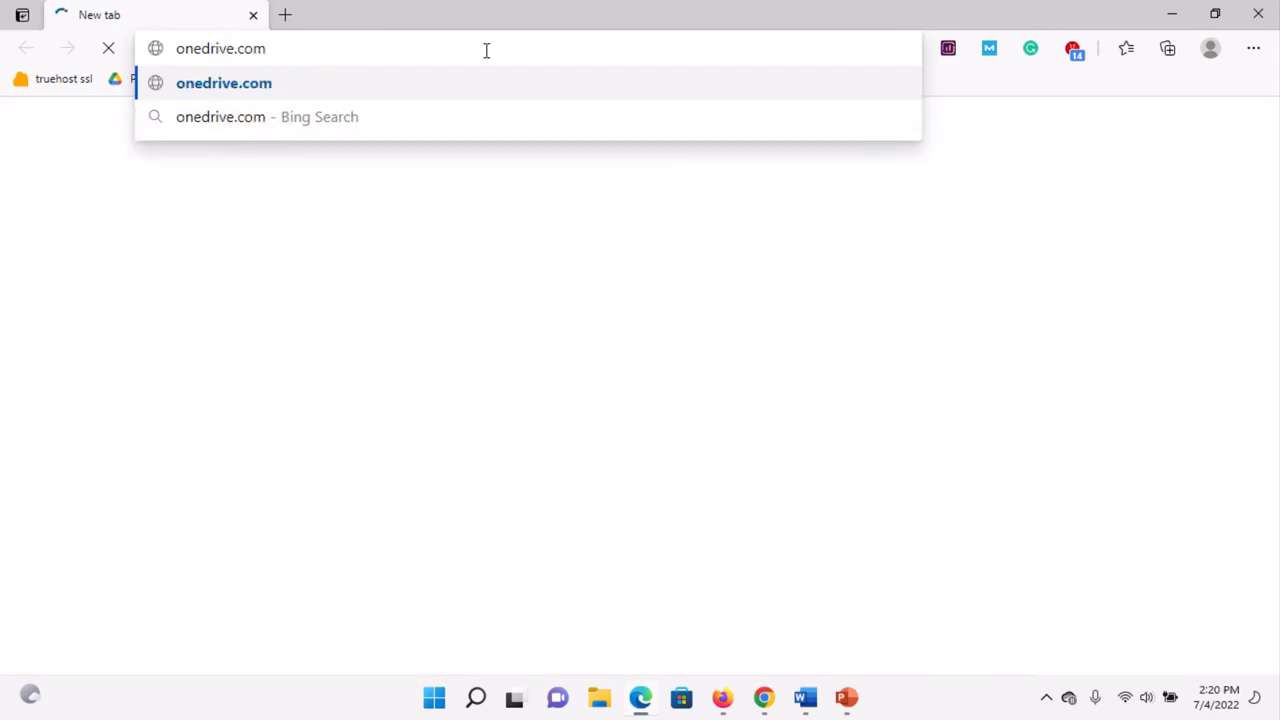
{"action": "key", "text": "Return"}
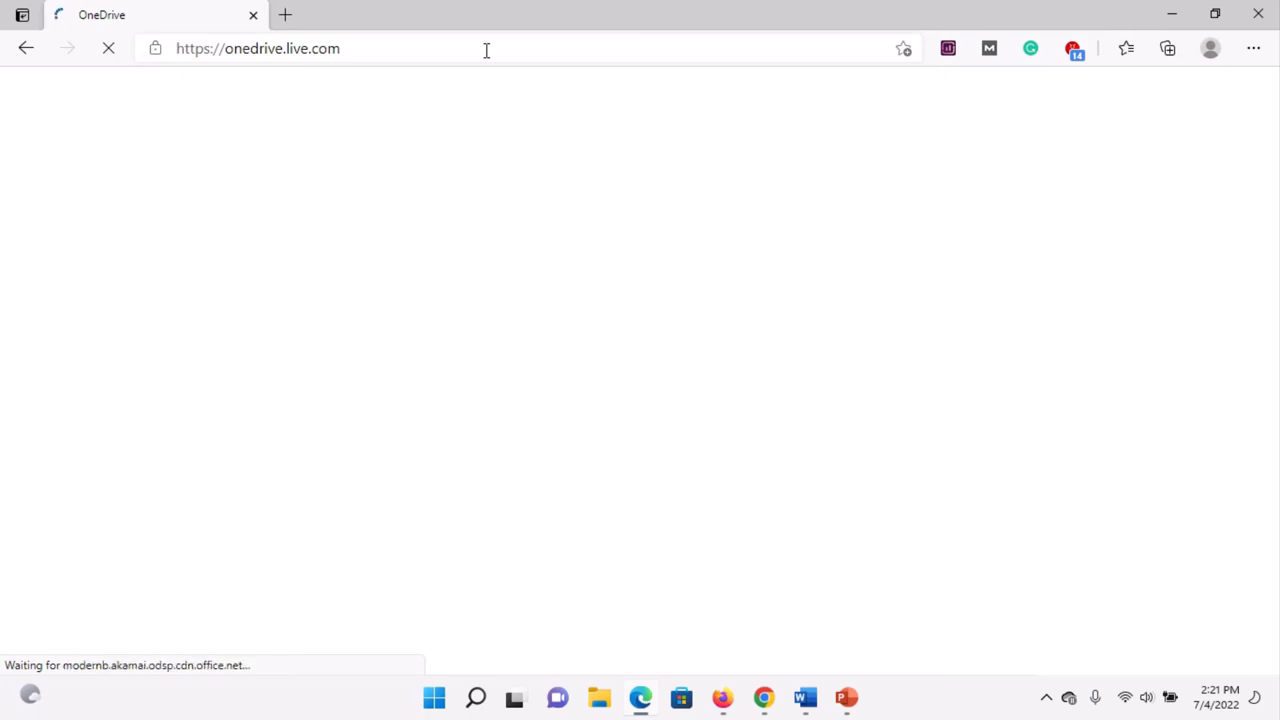
Load hotmail.com in a second browser tab
{"action": "left_click", "coordinate": [285, 15]}
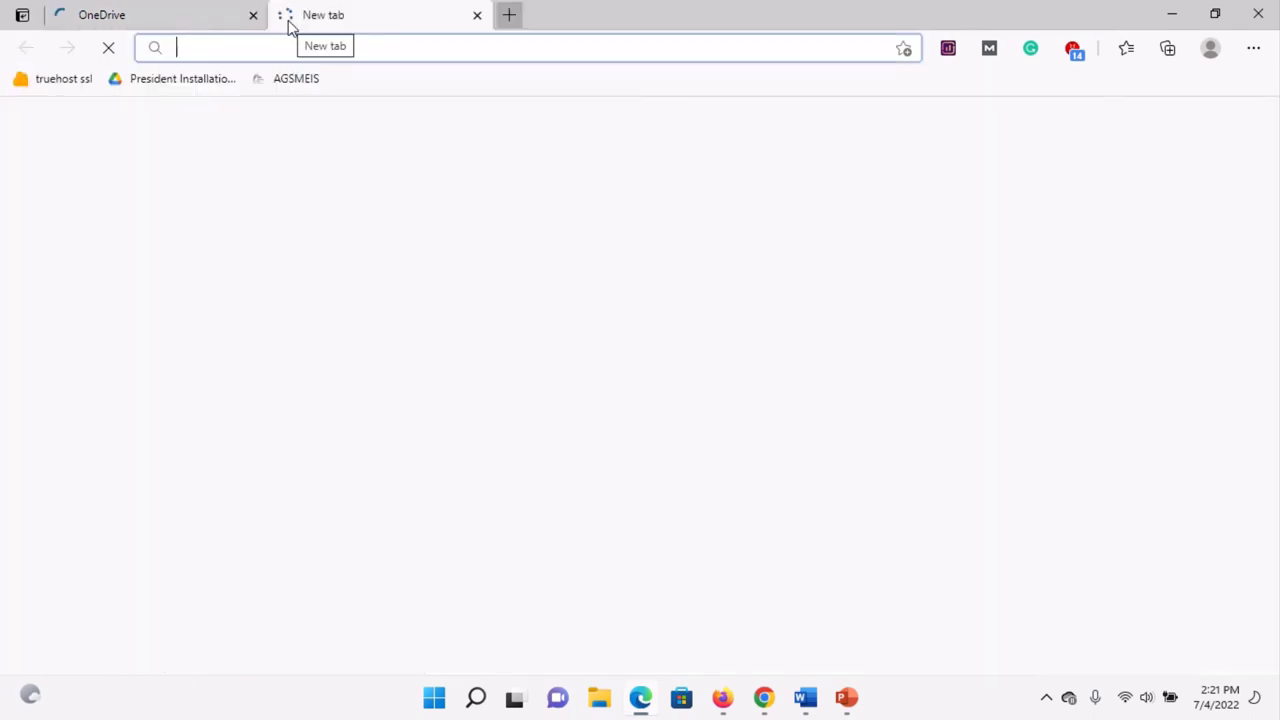
{"action": "type", "text": "ho"}
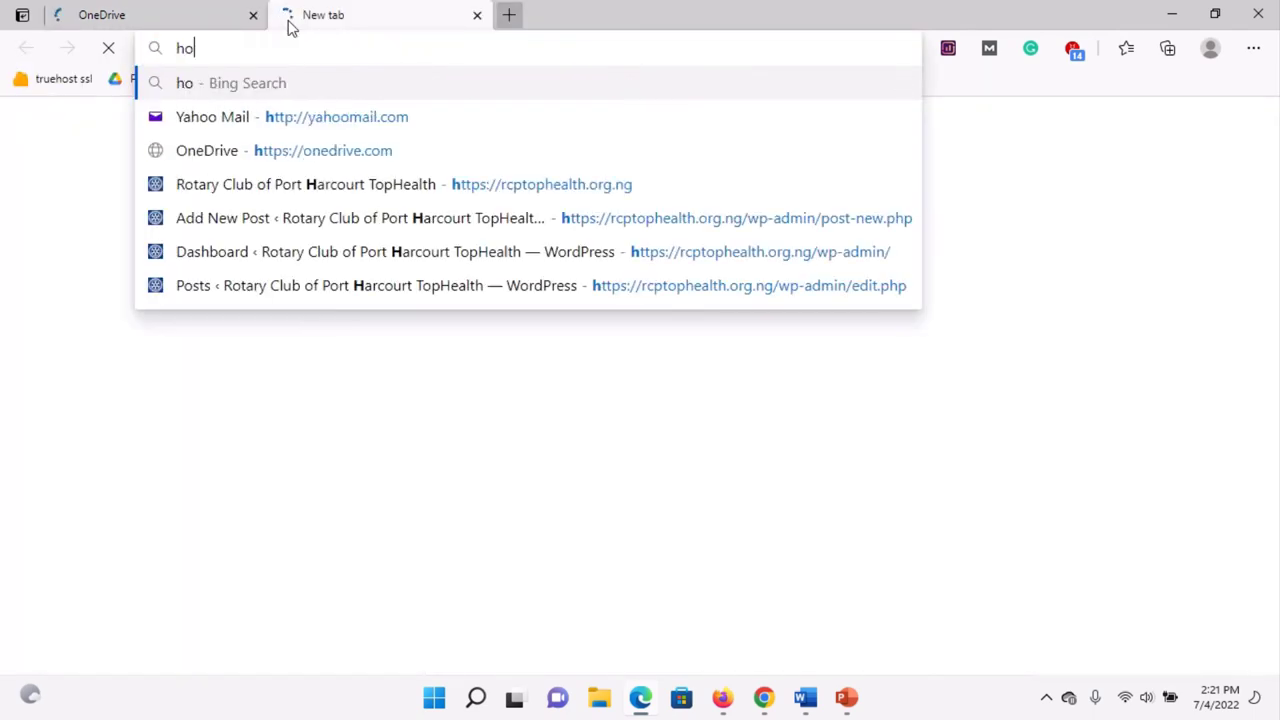
{"action": "type", "text": "tmail.com"}
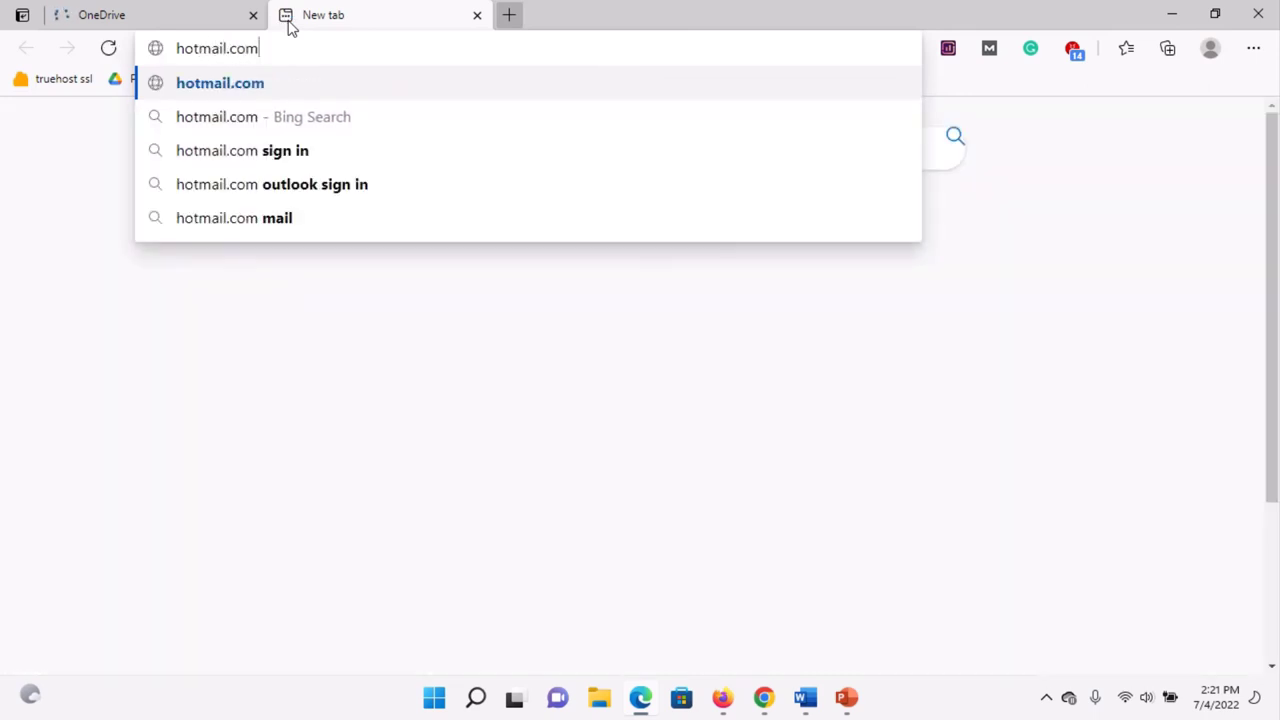
{"action": "key", "text": "Return"}
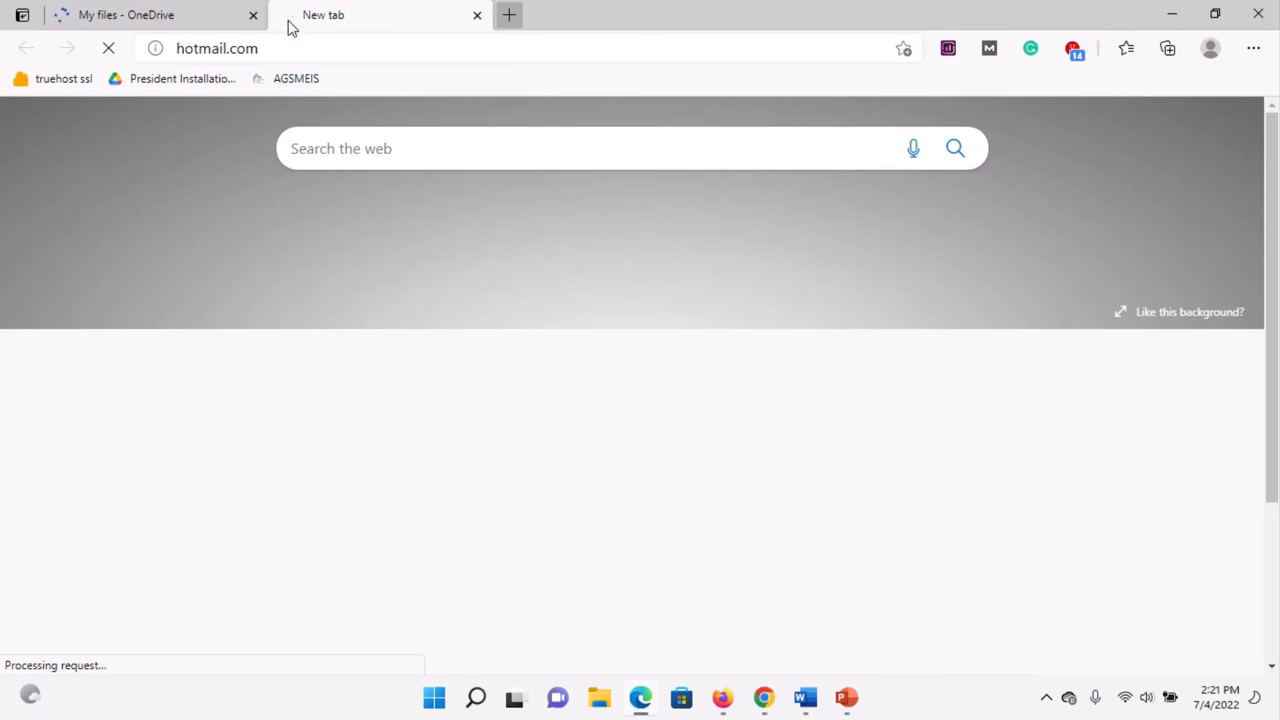
Return to the OneDrive page, view the new file types without creating one, and open the Microsoft 365 app launcher
{"action": "left_click", "coordinate": [172, 20]}
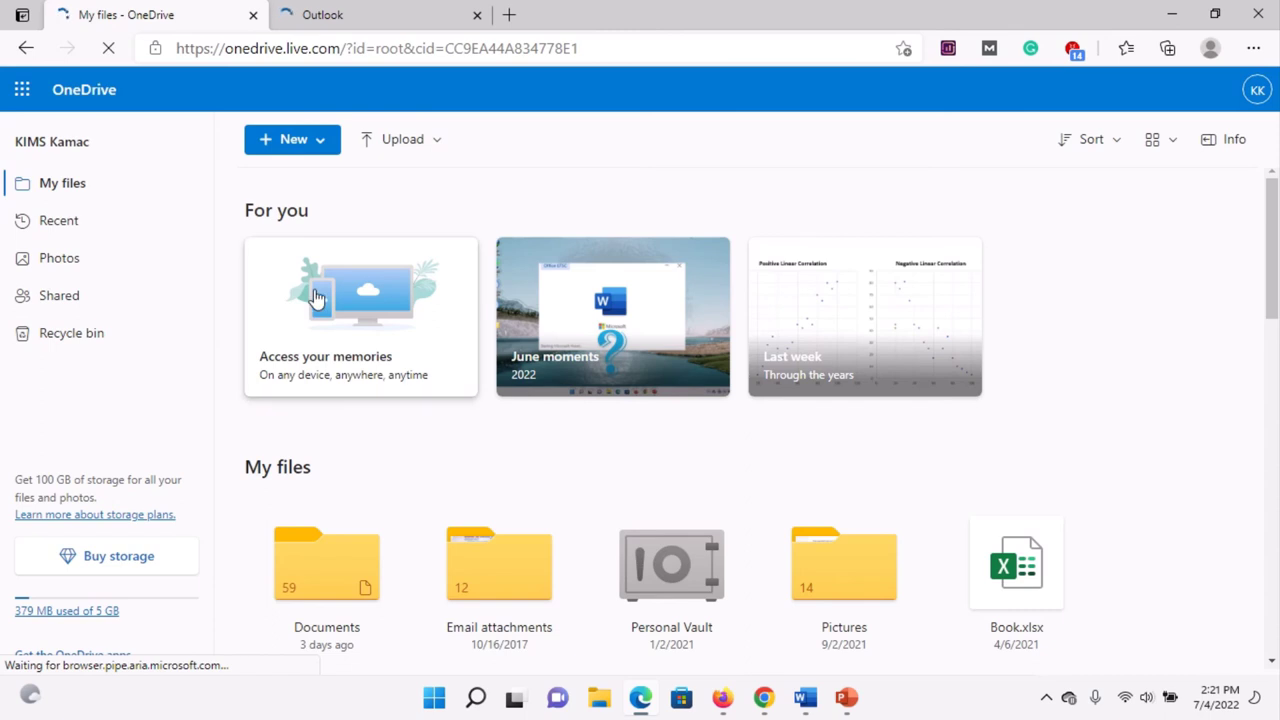
{"action": "left_click", "coordinate": [324, 143]}
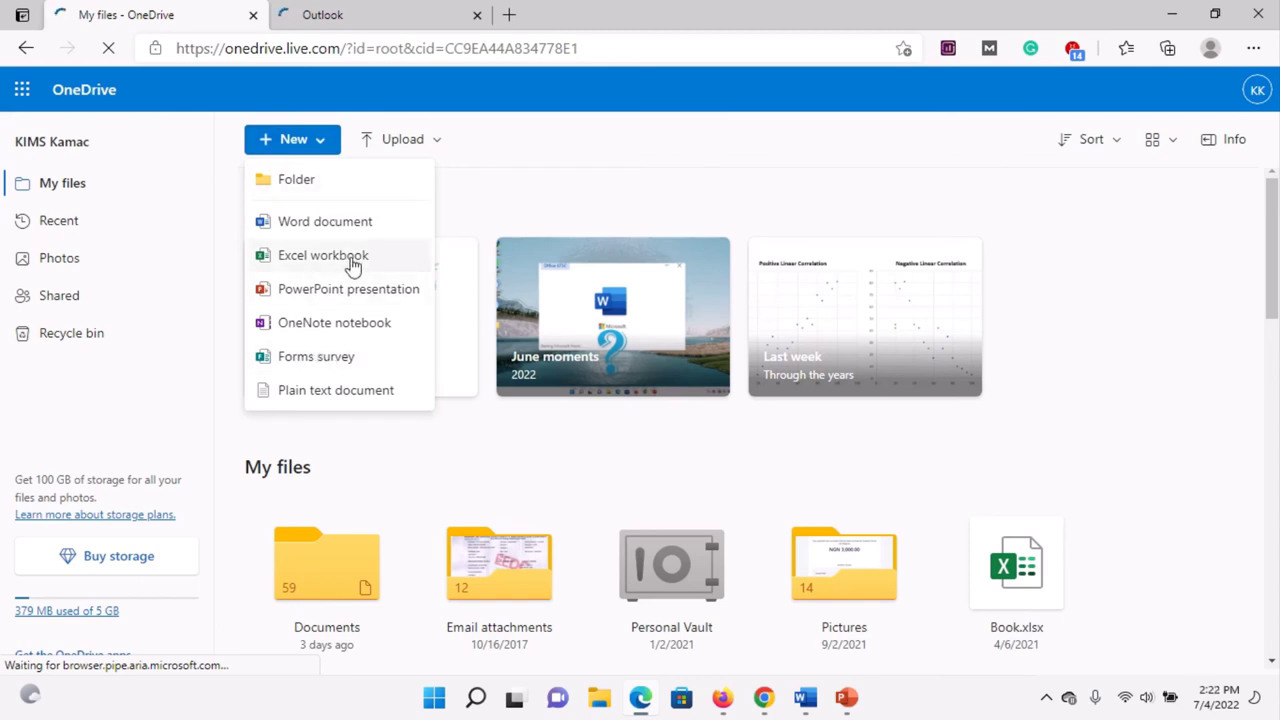
{"action": "left_click", "coordinate": [548, 186]}
{"action": "left_click", "coordinate": [22, 92]}
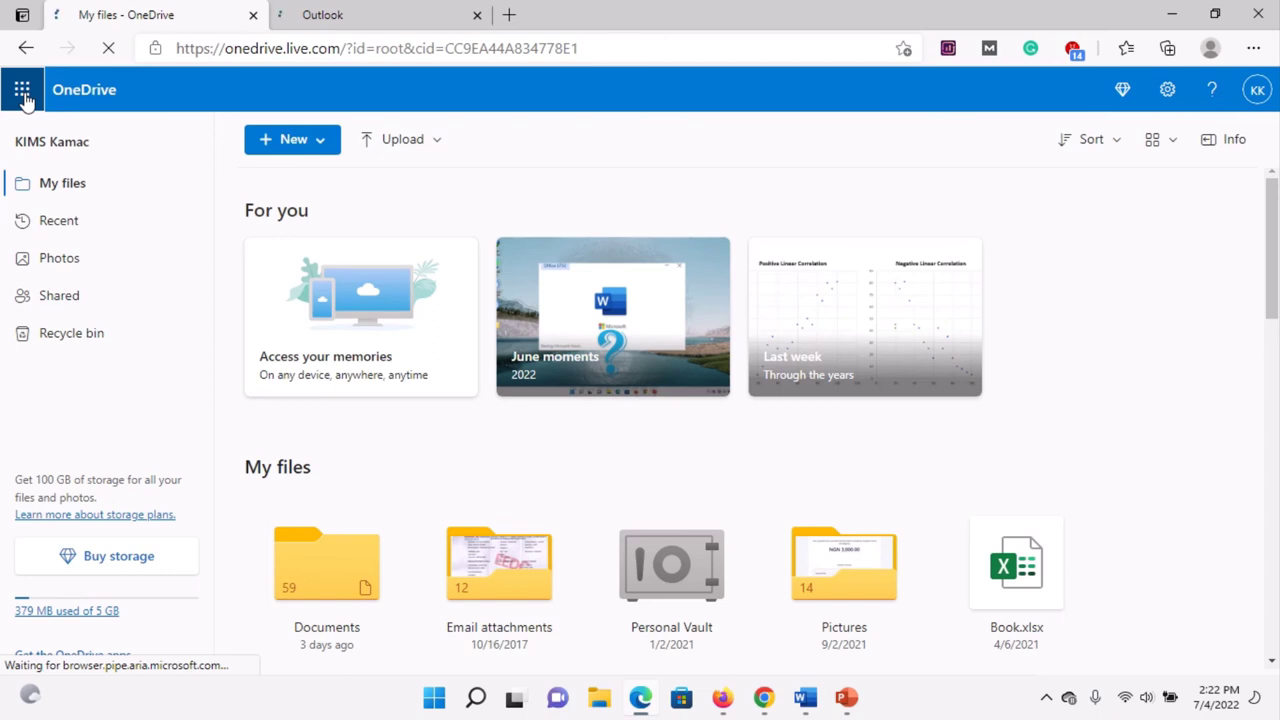
Switch to OneDrive in Firefox, view and dismiss the Microsoft 365 app launcher, and create a new Excel workbook
{"action": "left_click", "coordinate": [724, 697]}
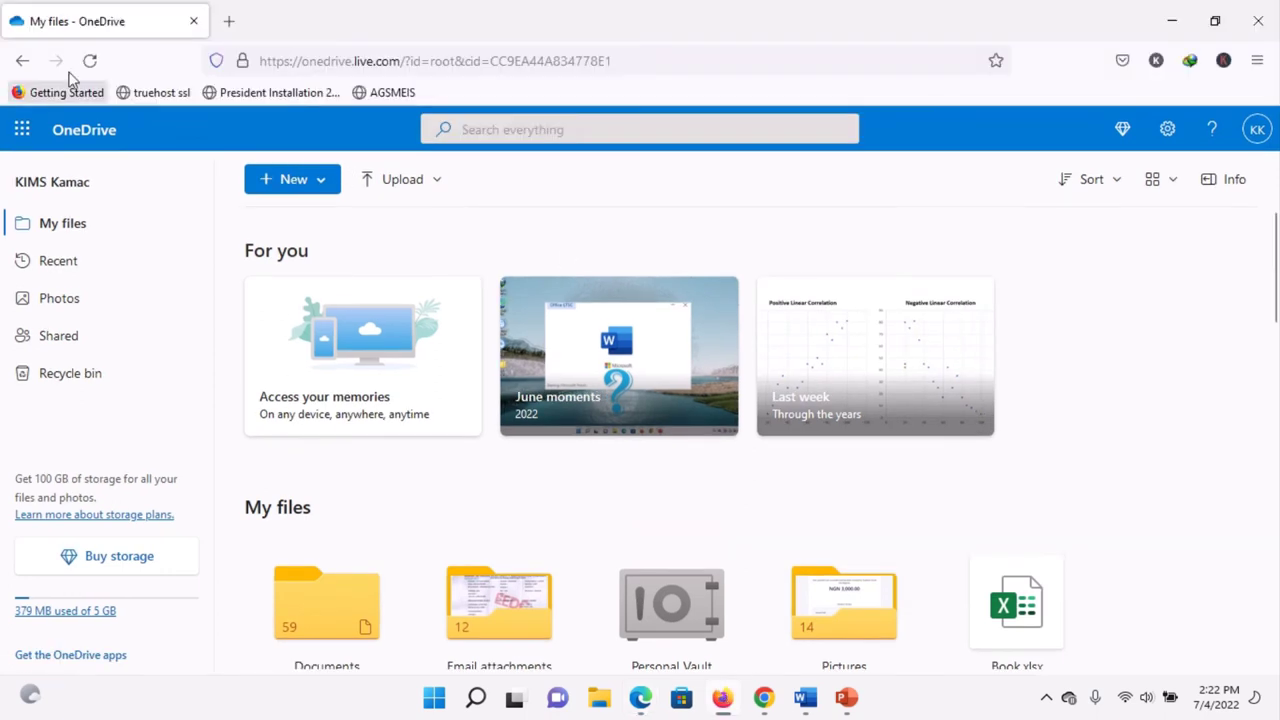
{"action": "left_click", "coordinate": [21, 133]}
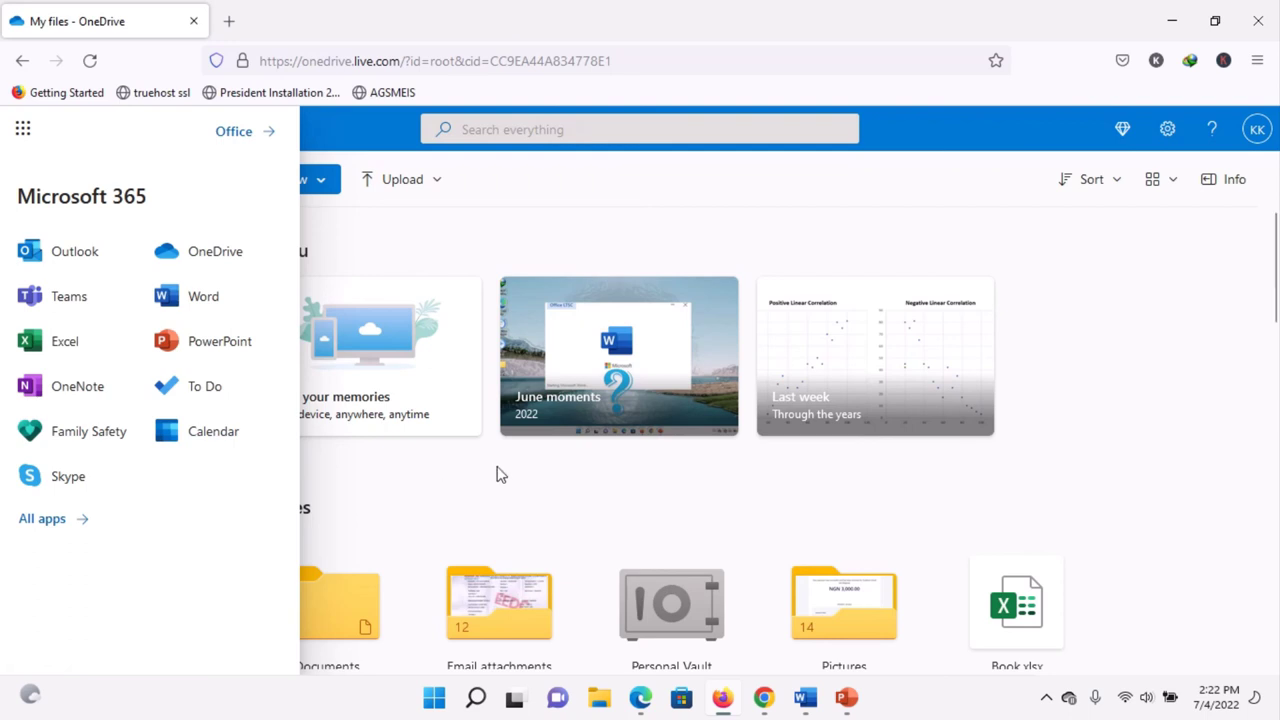
{"action": "left_click", "coordinate": [470, 420]}
{"action": "left_click", "coordinate": [324, 187]}
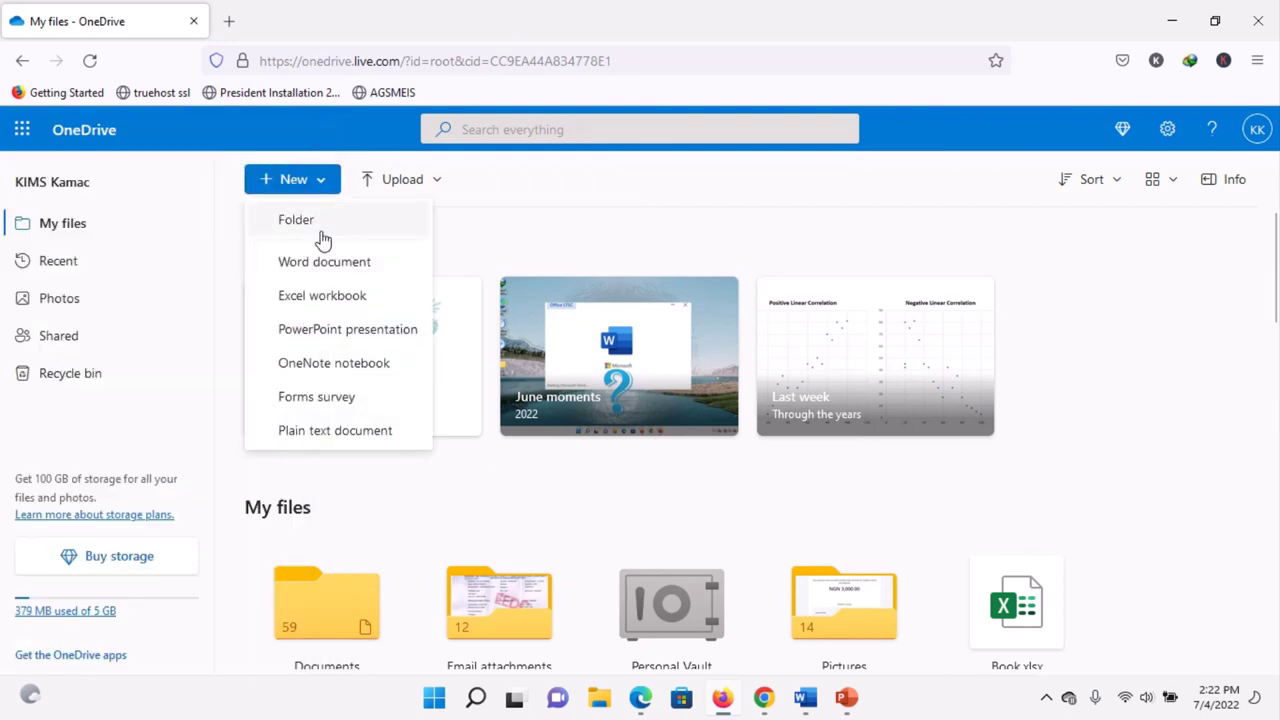
{"action": "left_click", "coordinate": [320, 296]}
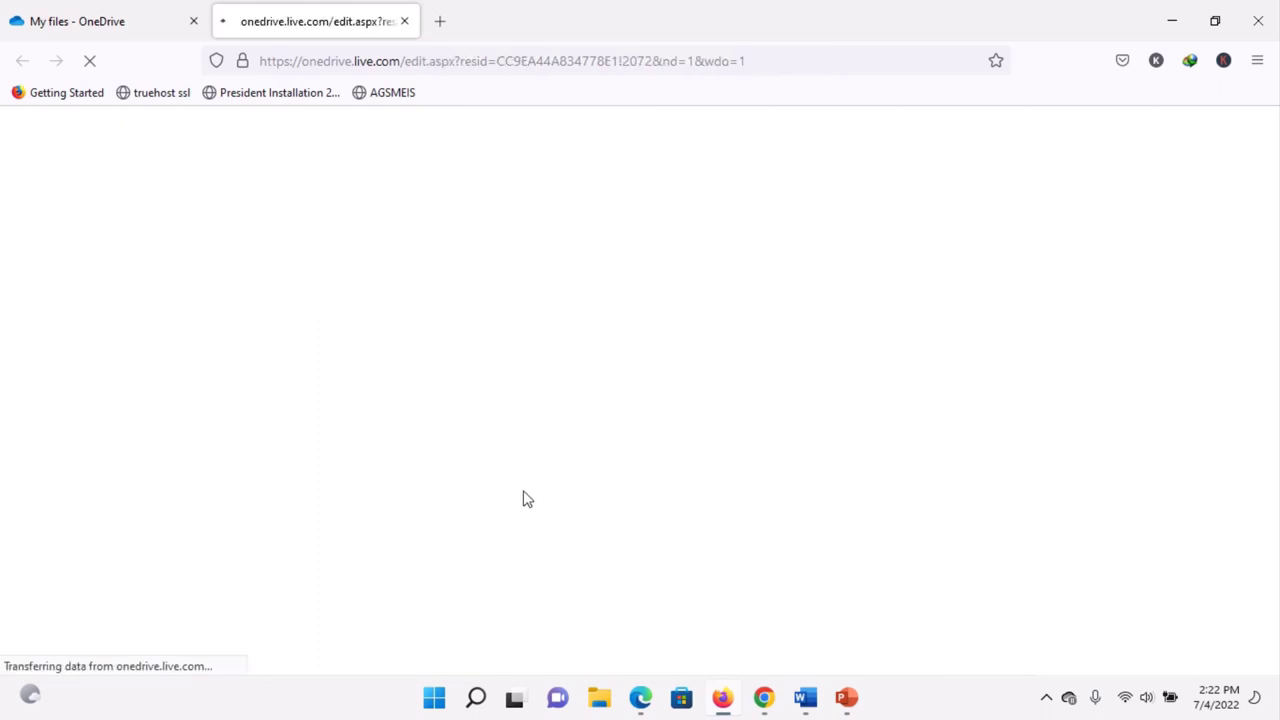
Check the Outlook inbox in Edge, dismiss the app launcher on its OneDrive page, and return to the workbook loading in Firefox
{"action": "left_click", "coordinate": [640, 700]}
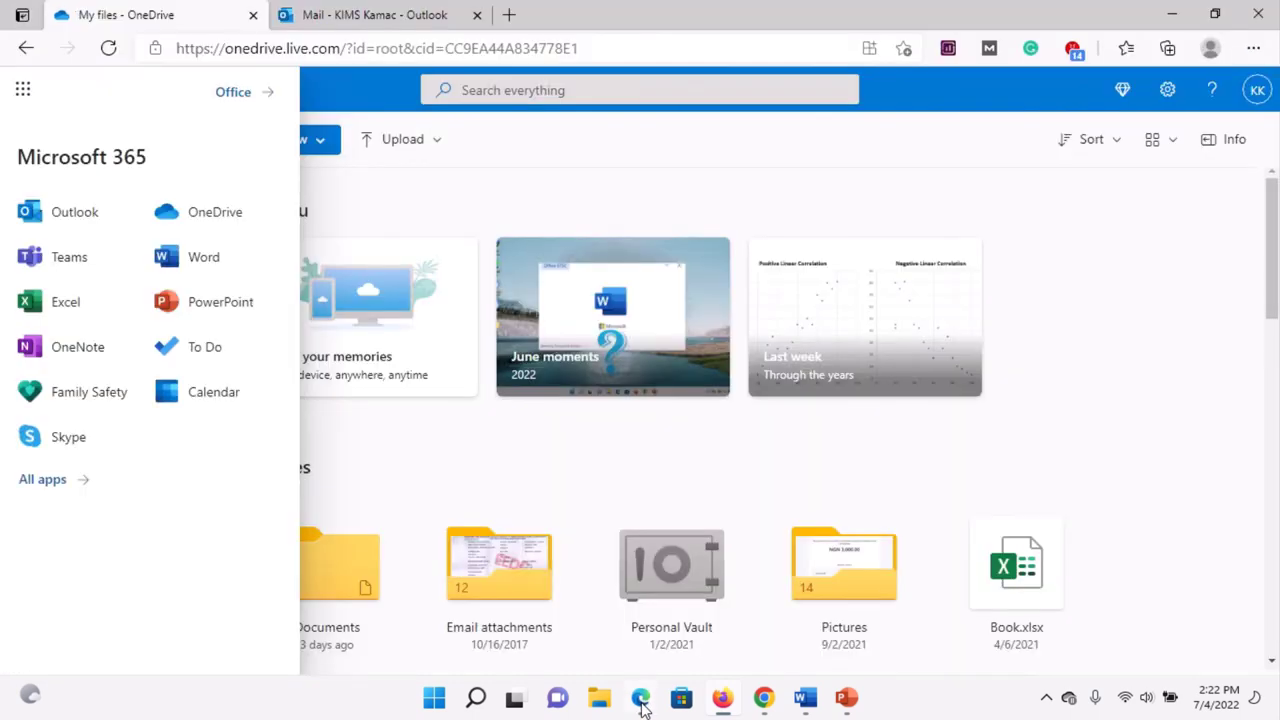
{"action": "left_click", "coordinate": [415, 22]}
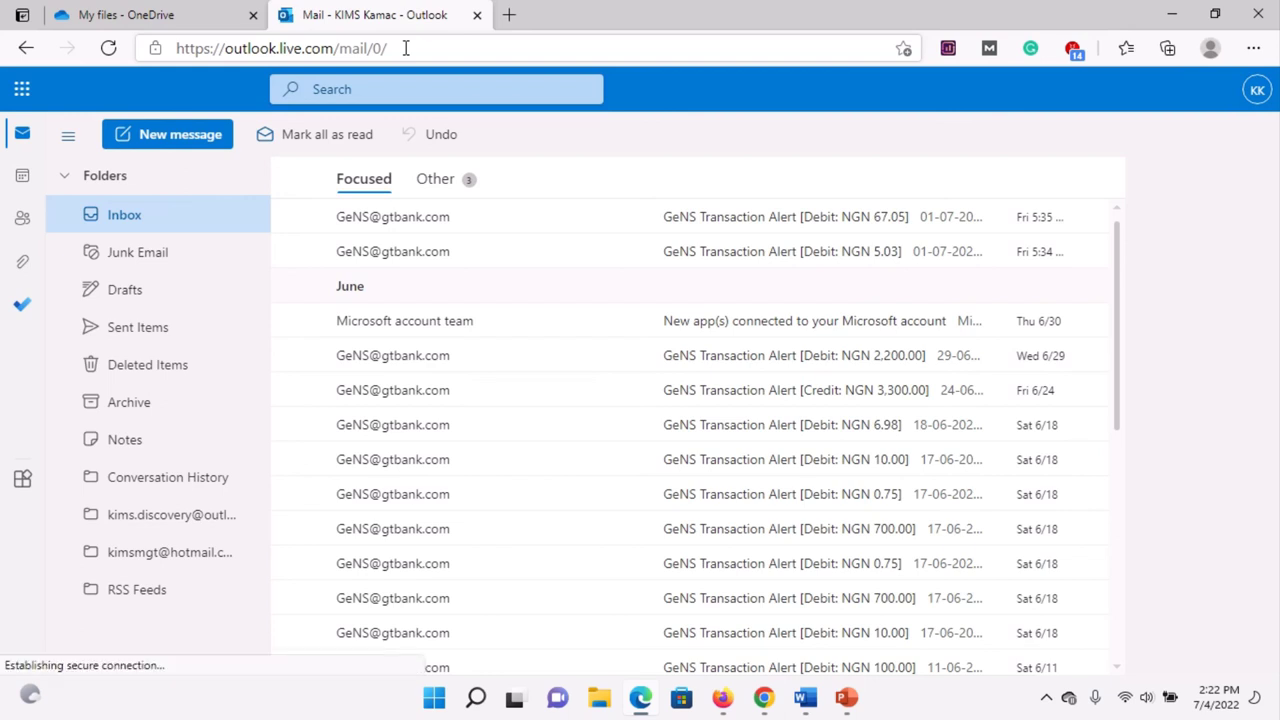
{"action": "left_click", "coordinate": [170, 14]}
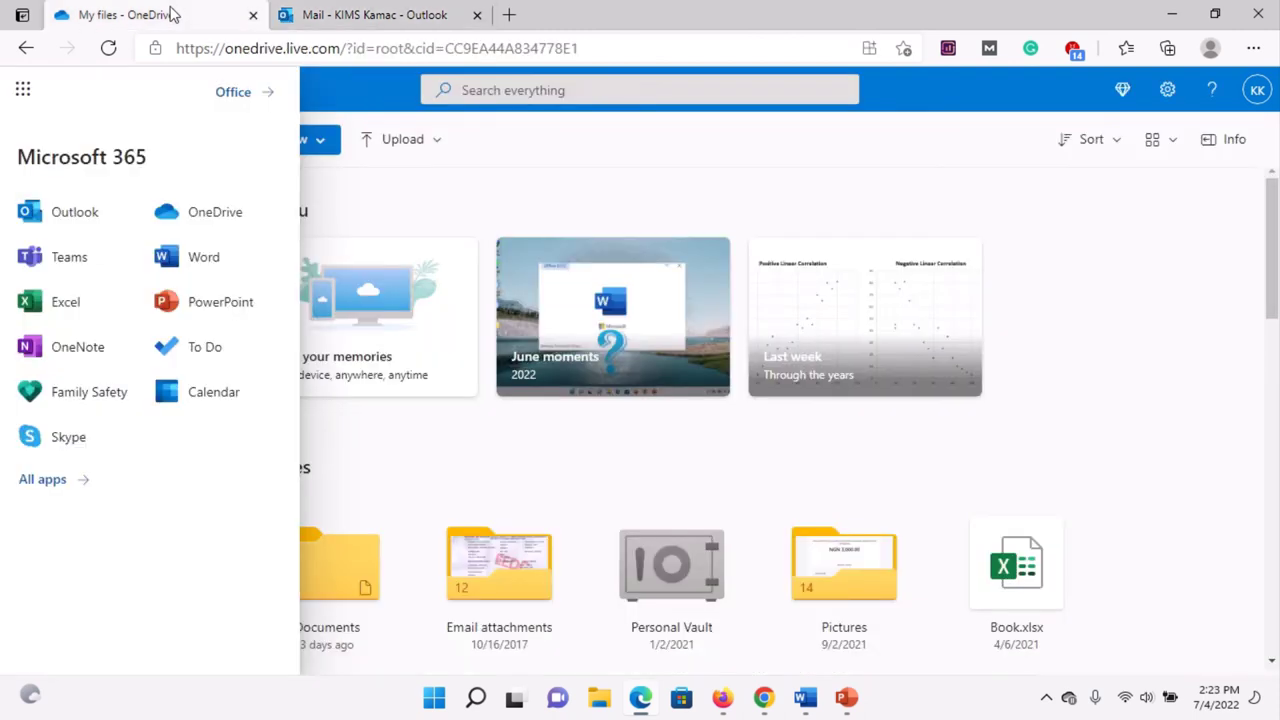
{"action": "left_click", "coordinate": [1111, 372]}
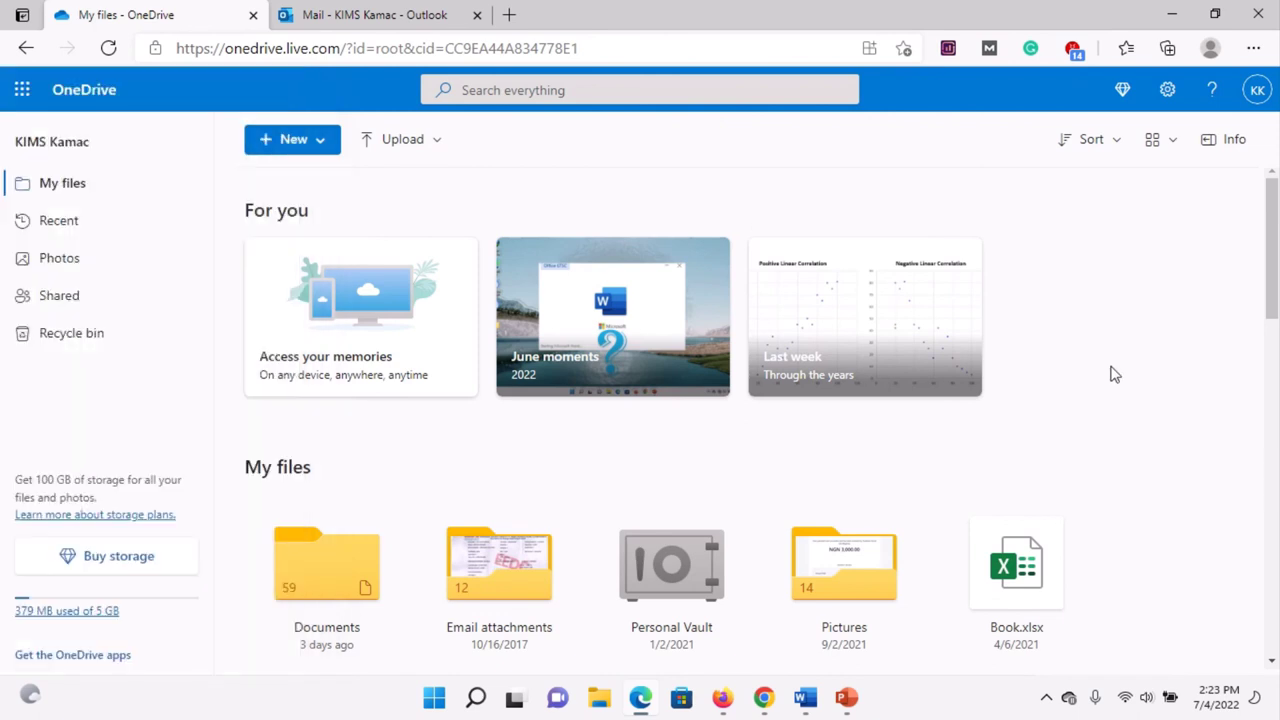
{"action": "left_click", "coordinate": [722, 700]}
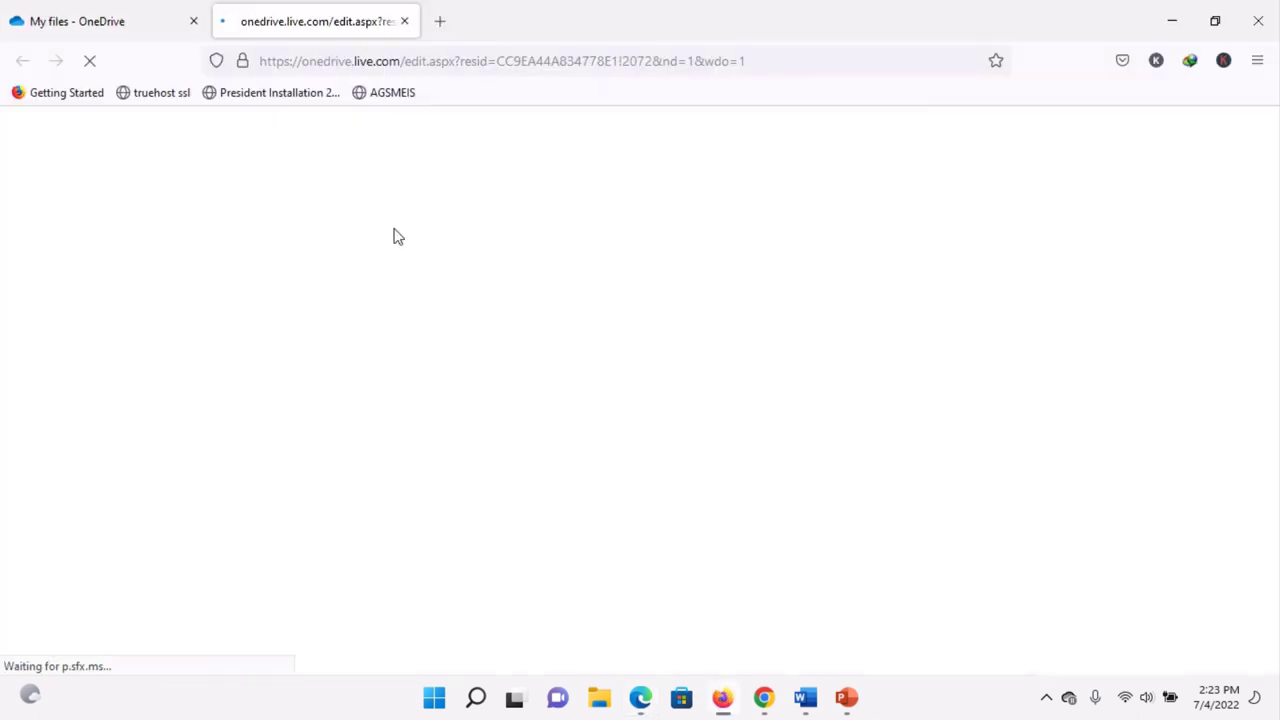